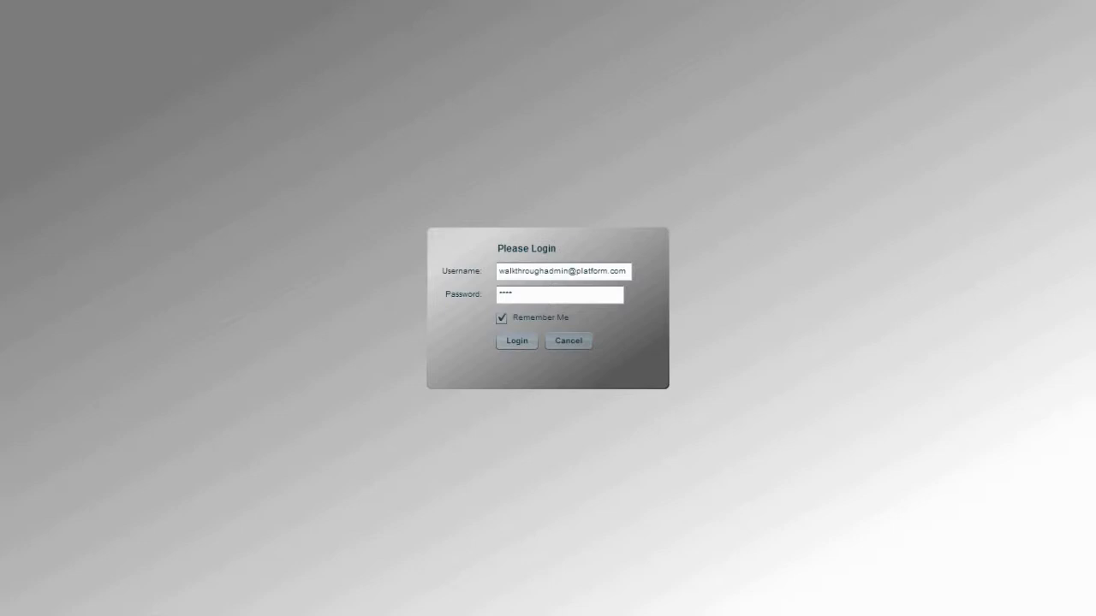
Log in with the prefilled credentials and accept terms sections A, B and C, entering "I ACCEPT" as the formal acceptance
click(516, 341)
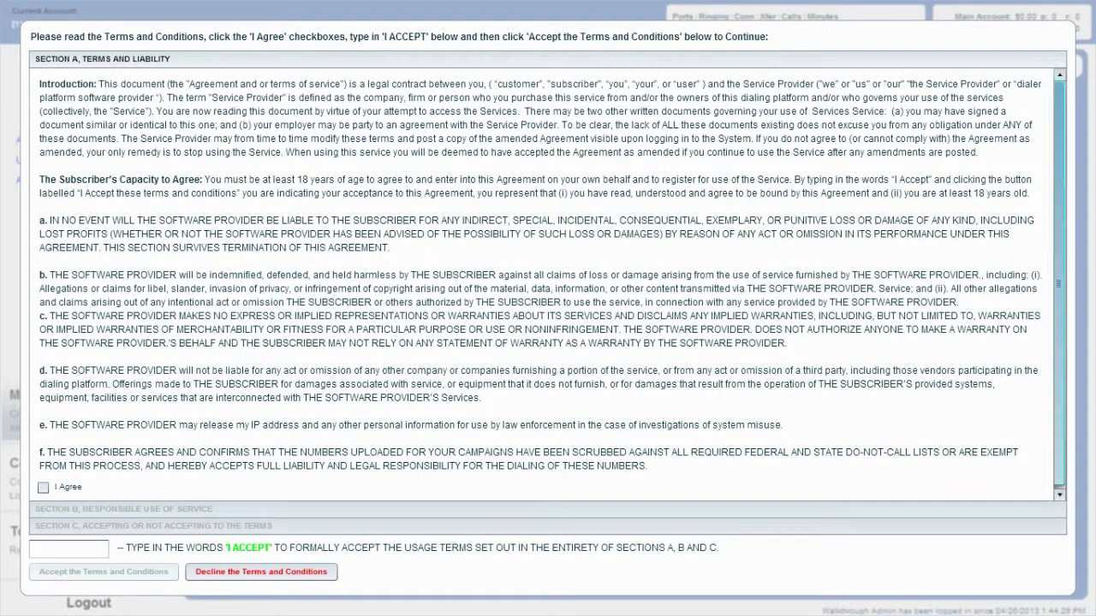
scroll(541, 275, down, 1)
scroll(541, 275, up, 1)
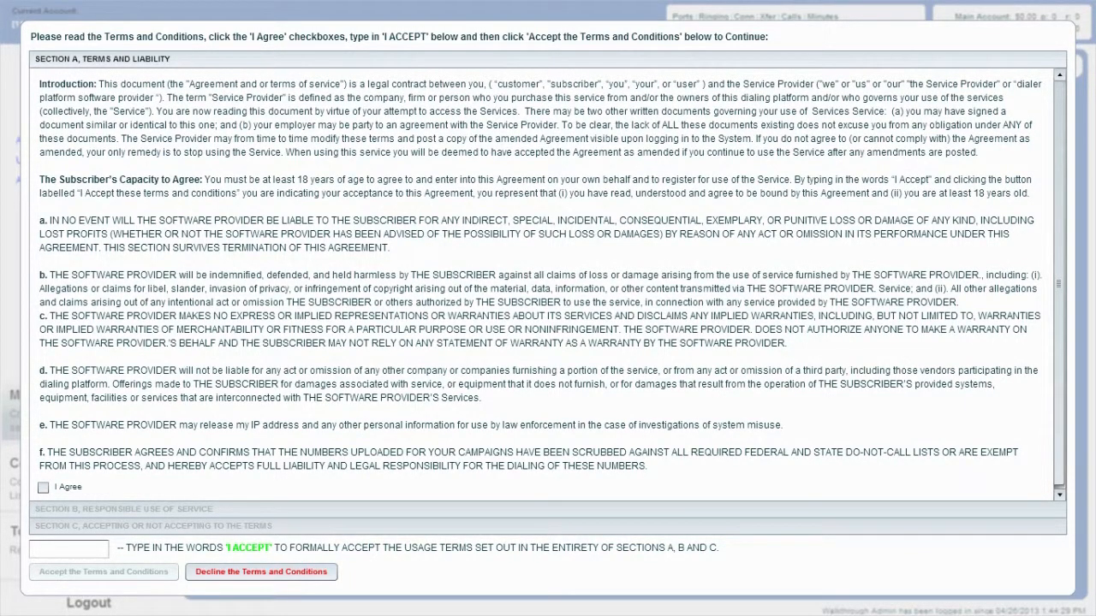
click(43, 487)
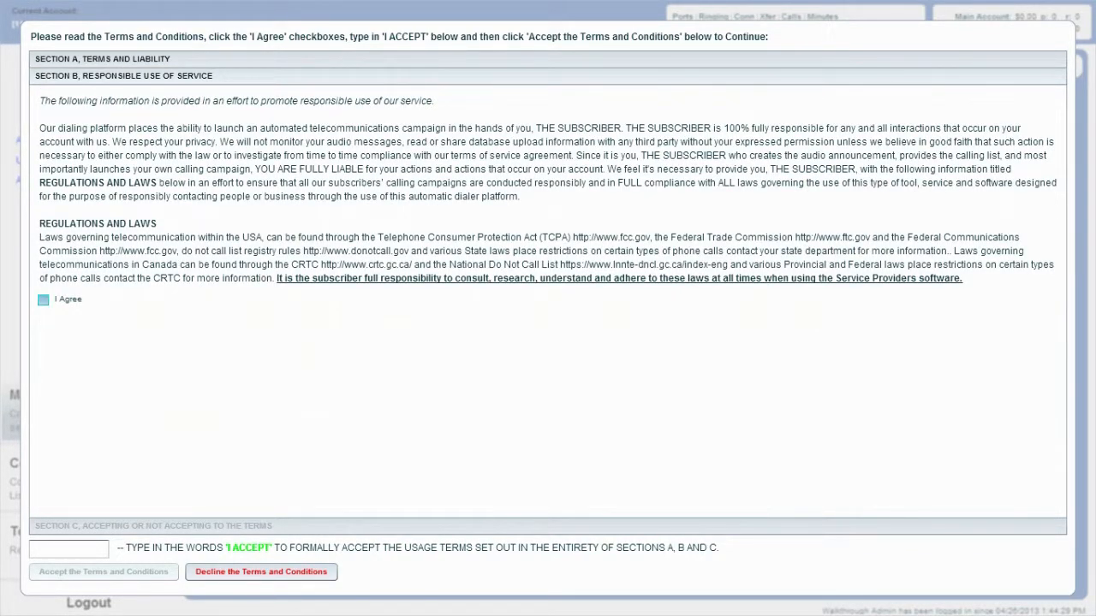
click(43, 299)
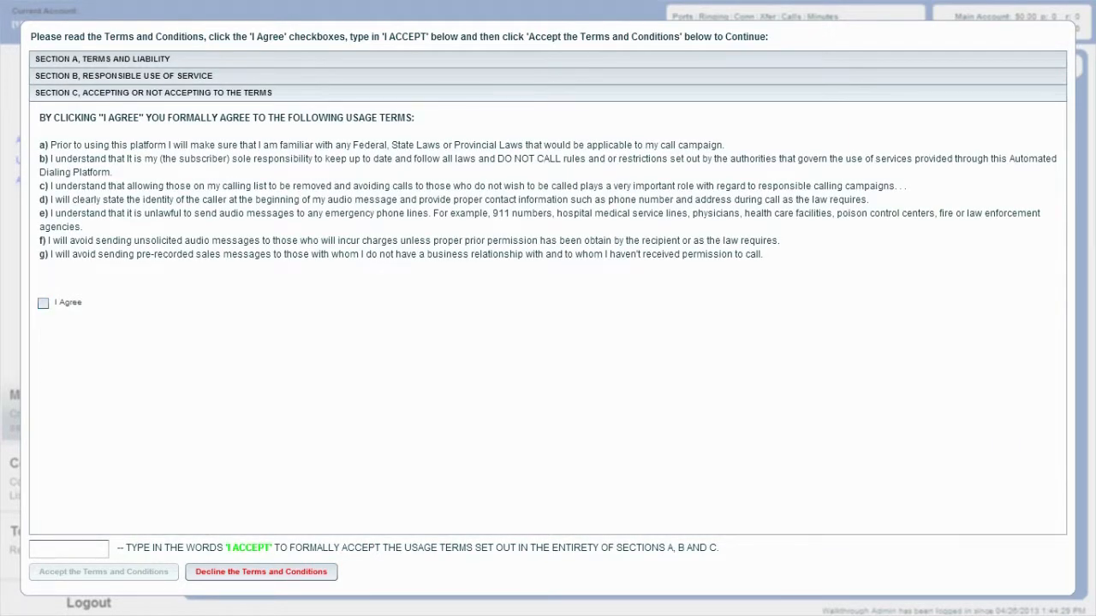
click(43, 302)
click(69, 550)
text(I ACCEPT)
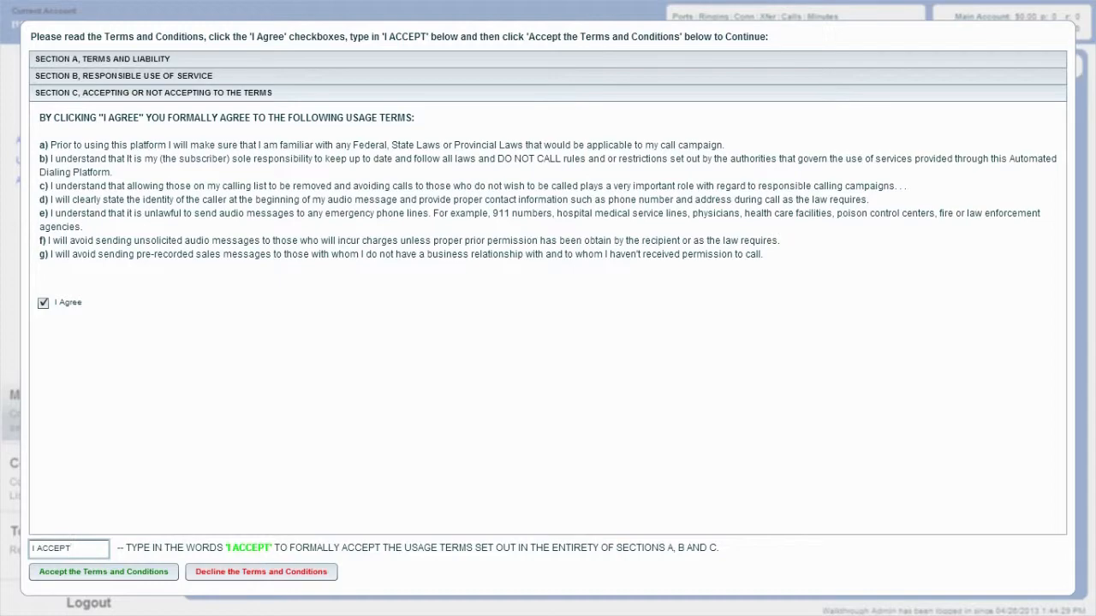
click(104, 572)
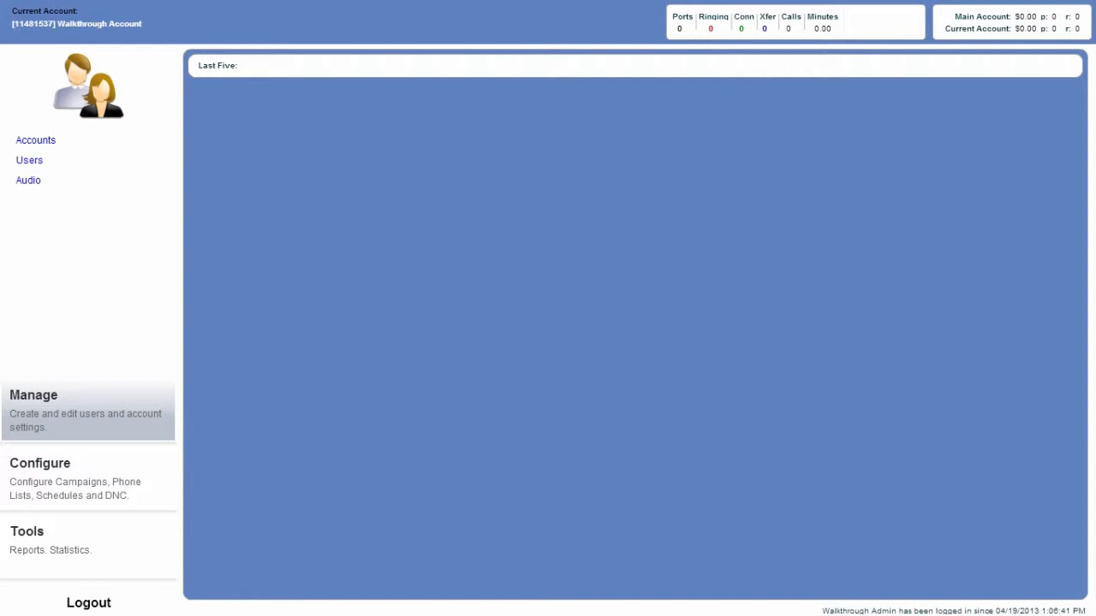
Create a new caller ID with its phone number and the note "test", and save it
click(89, 480)
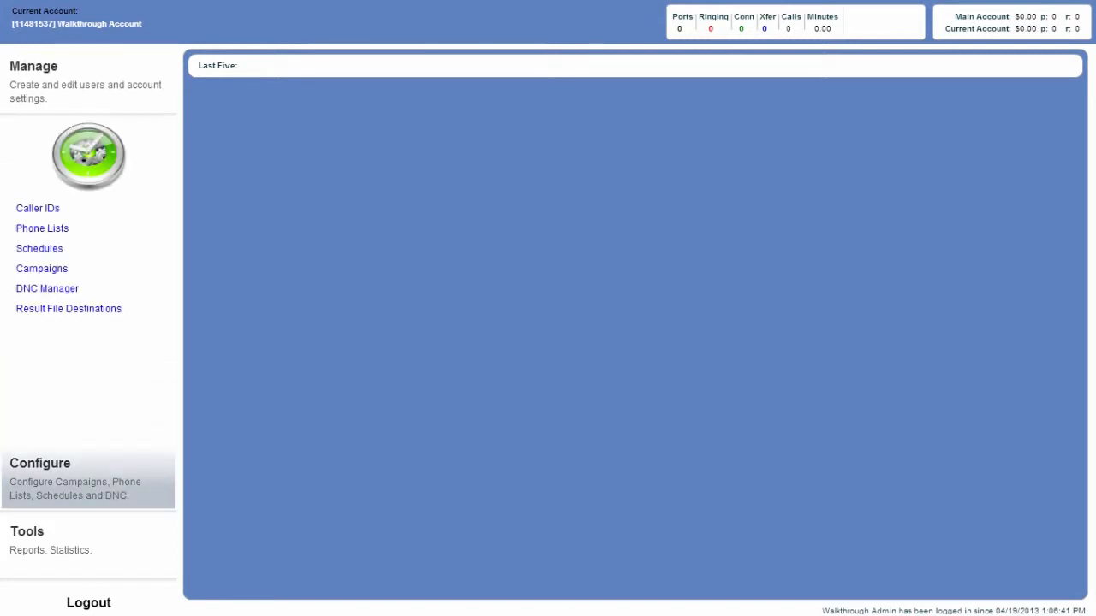
click(38, 208)
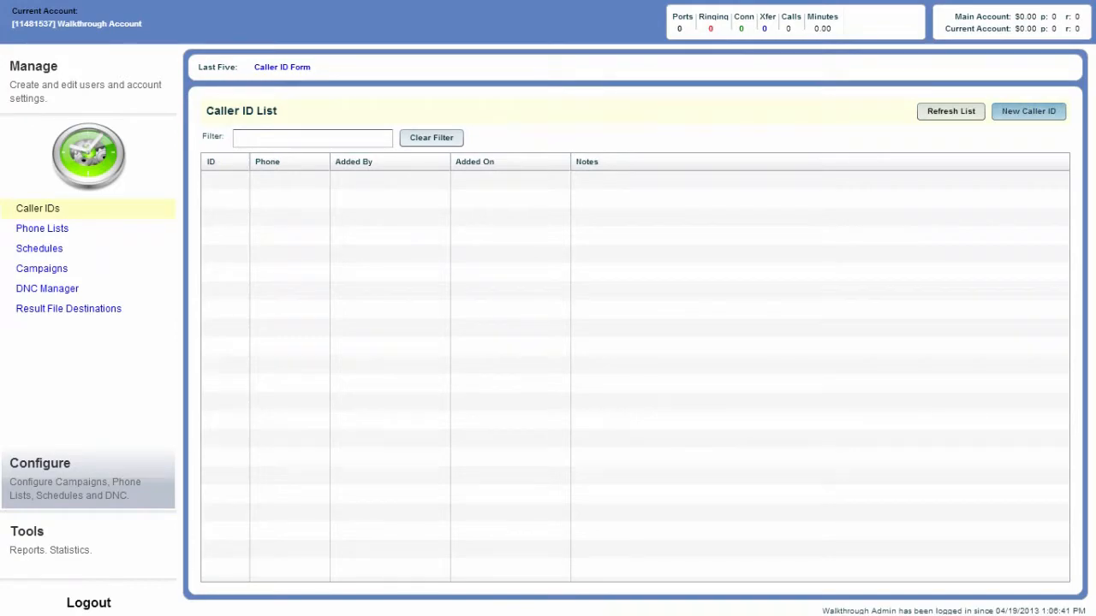
click(1028, 111)
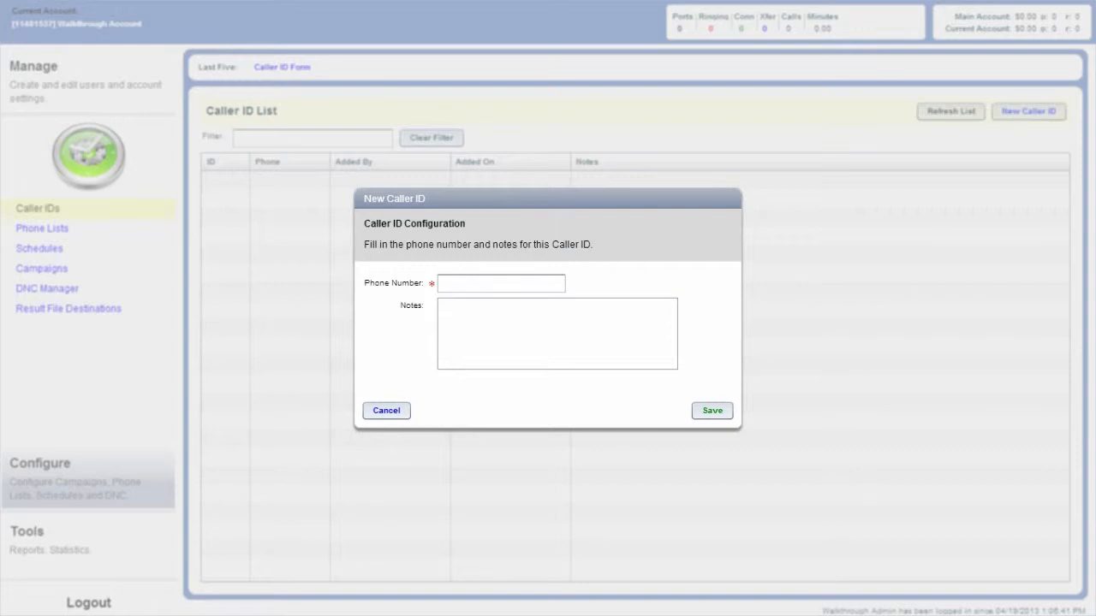
click(501, 284)
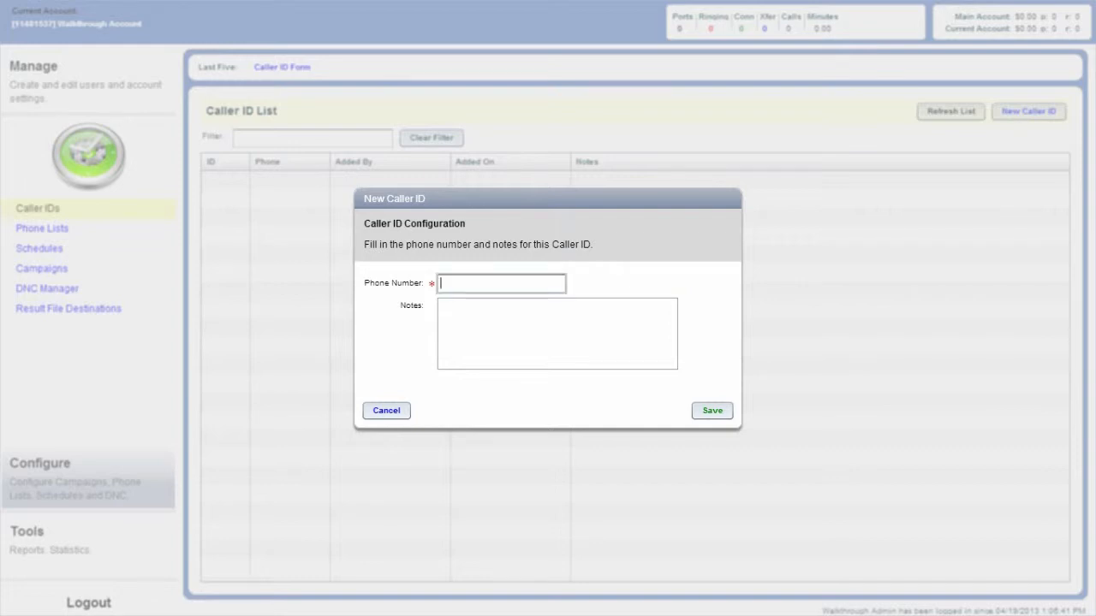
text(5555555555)
key(Tab)
text(te)
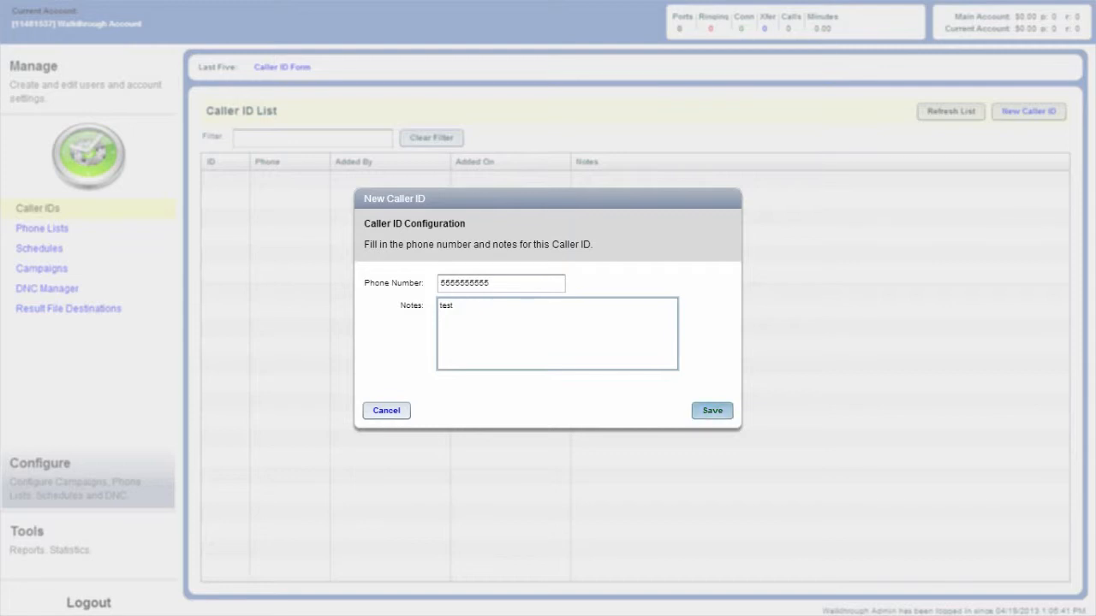
click(710, 410)
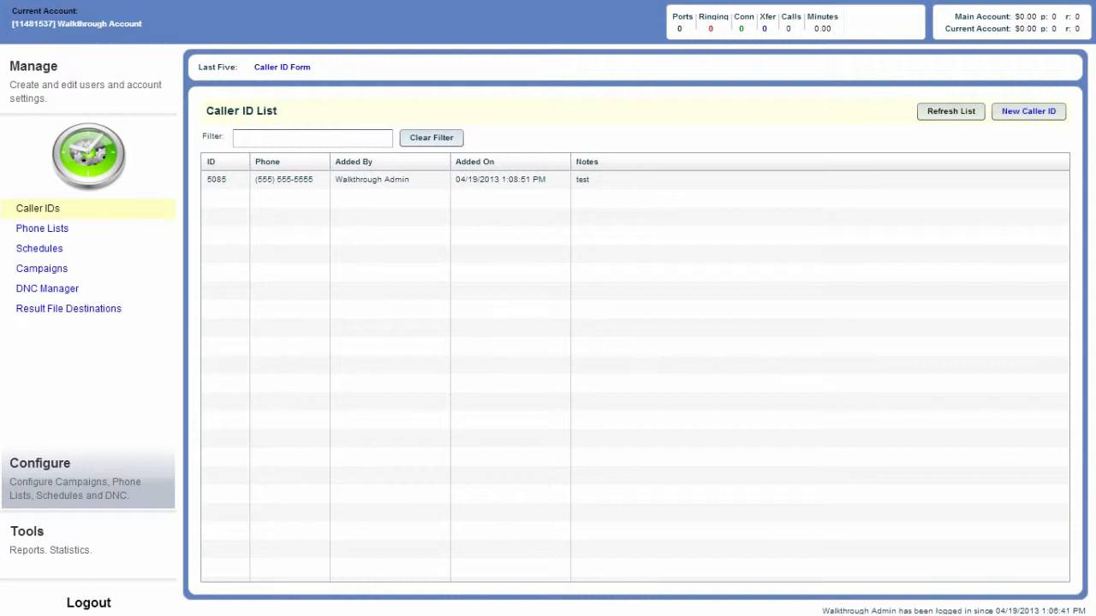
Start a new phone list named "test list vb", load the test-list CSV file and continue to field mapping
click(64, 228)
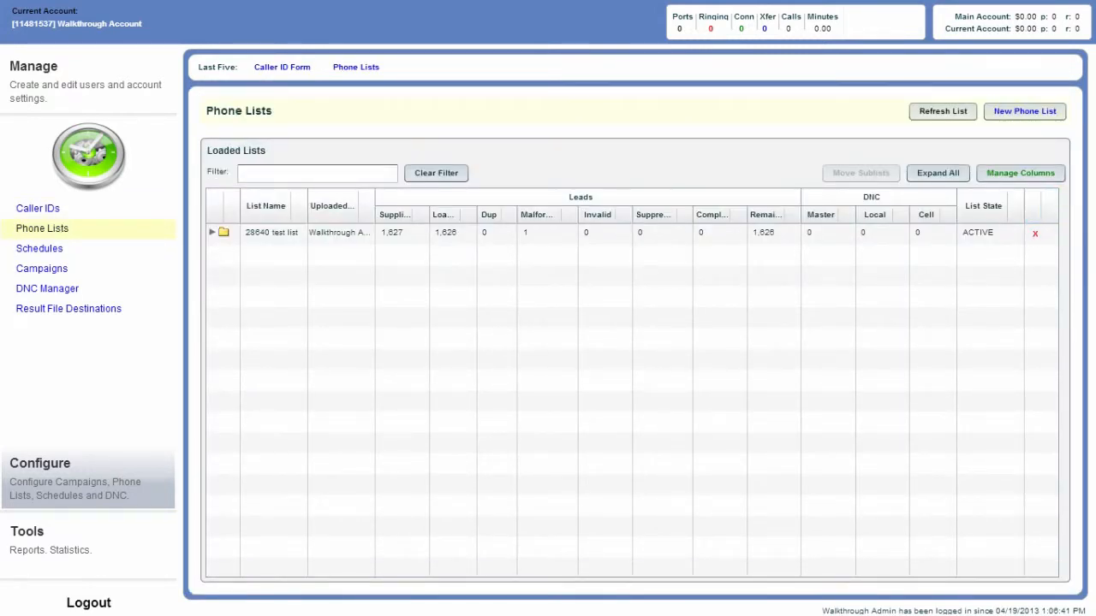
click(1024, 110)
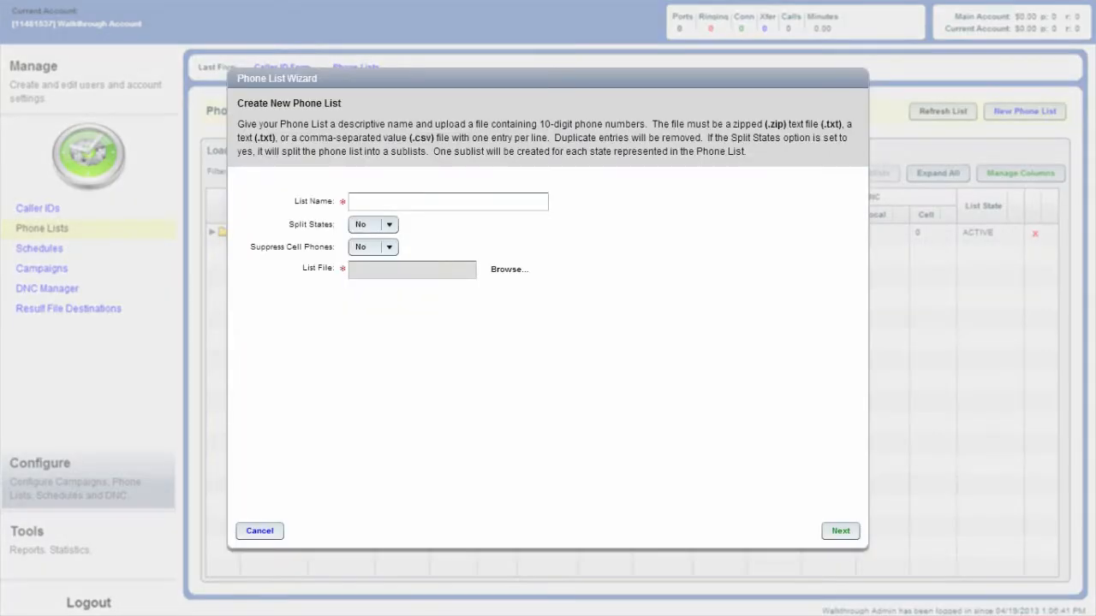
click(448, 202)
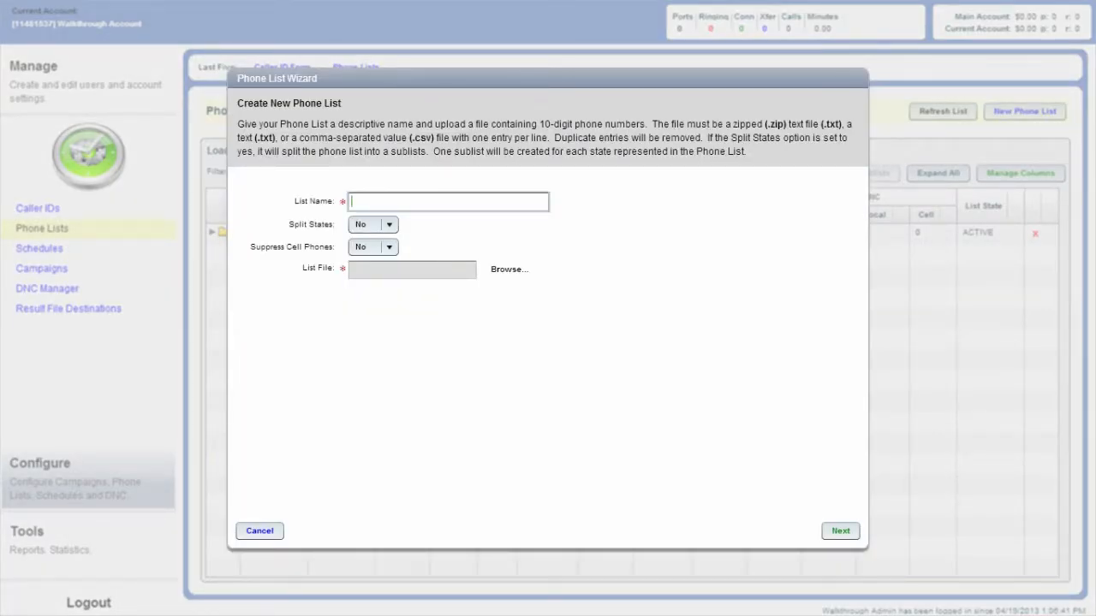
text(test list vb)
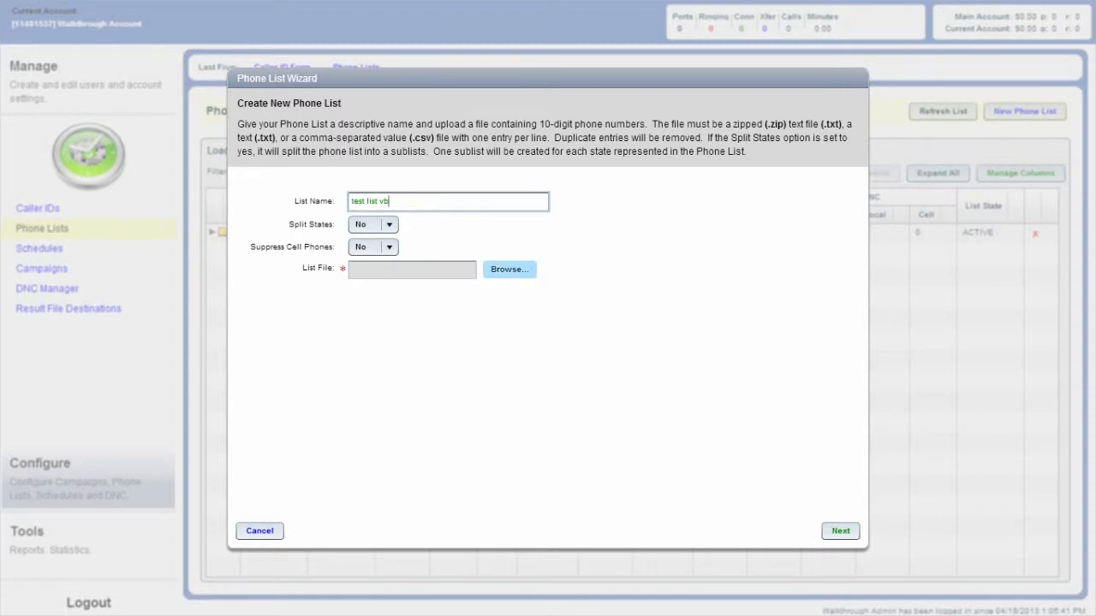
click(510, 270)
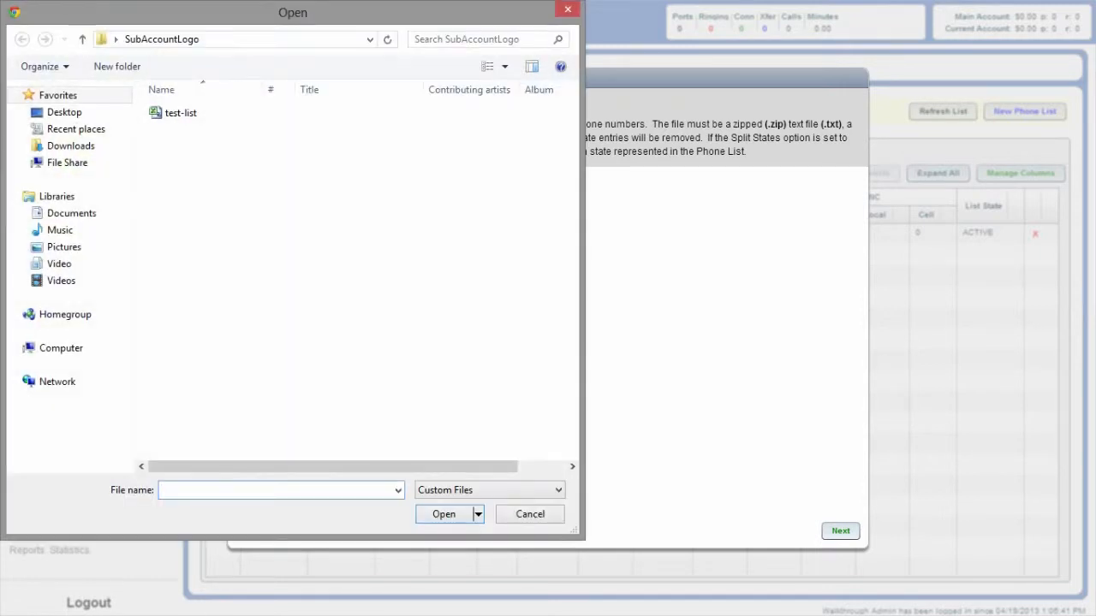
double_click(181, 117)
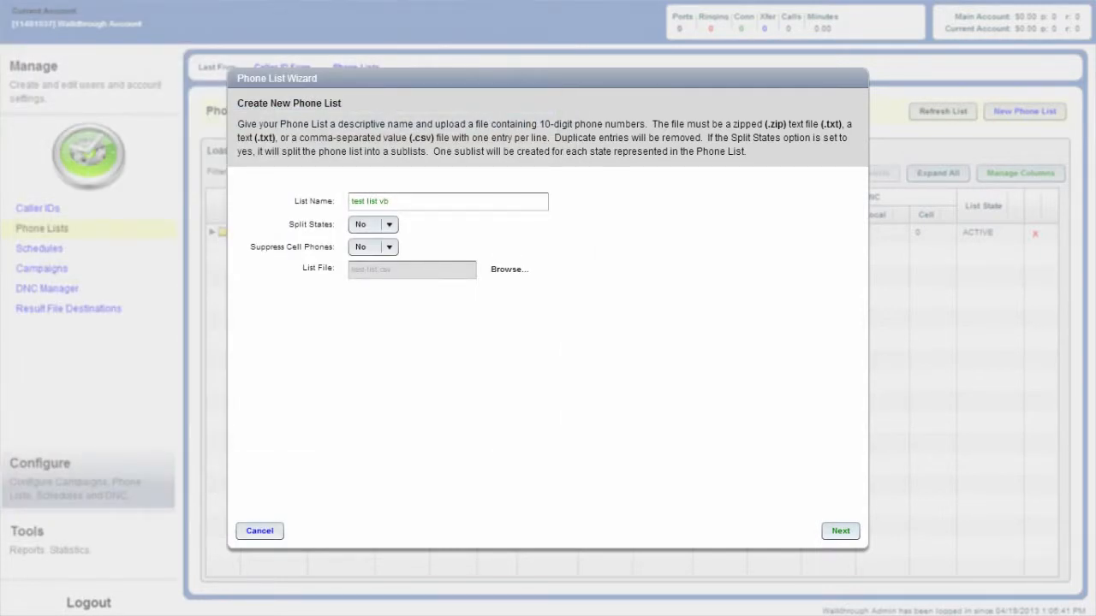
click(840, 531)
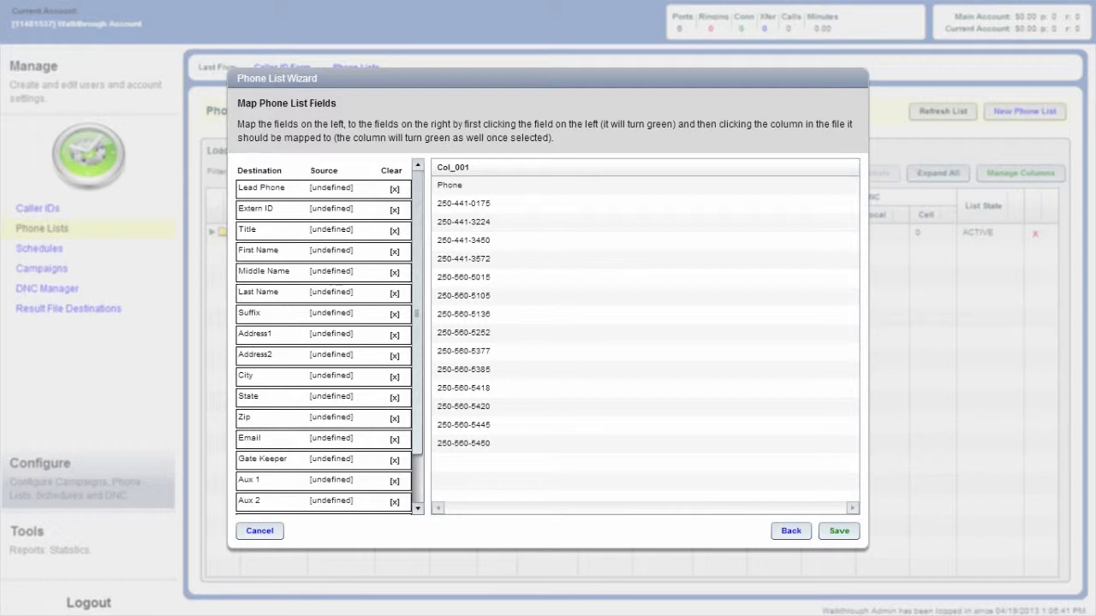
Map the Lead Phone and Extern ID fields to column Col_001, save the phone list and refresh the lists
click(295, 189)
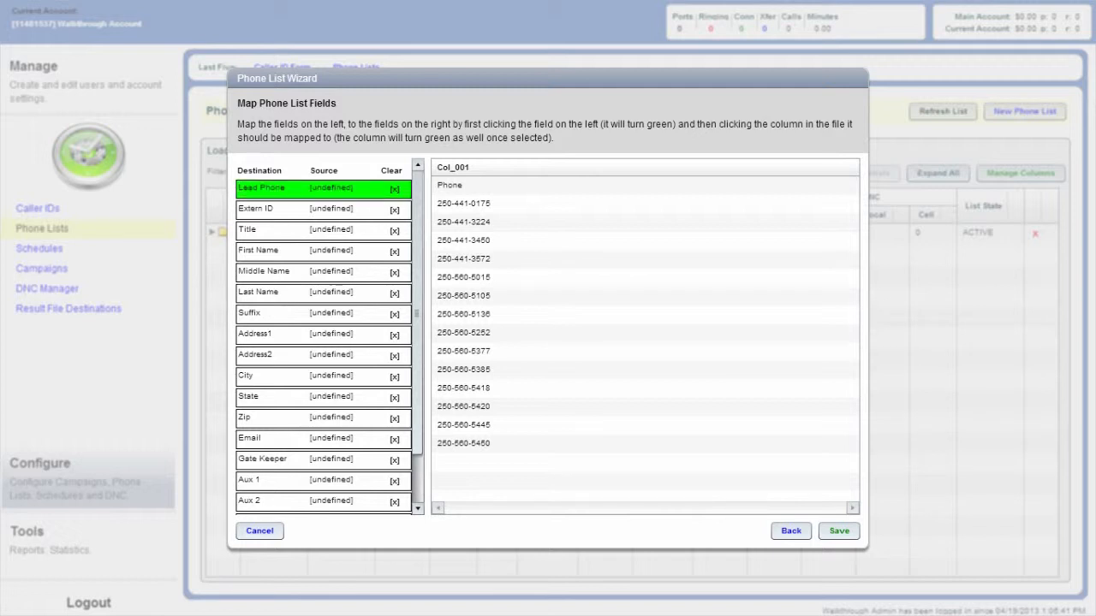
click(462, 167)
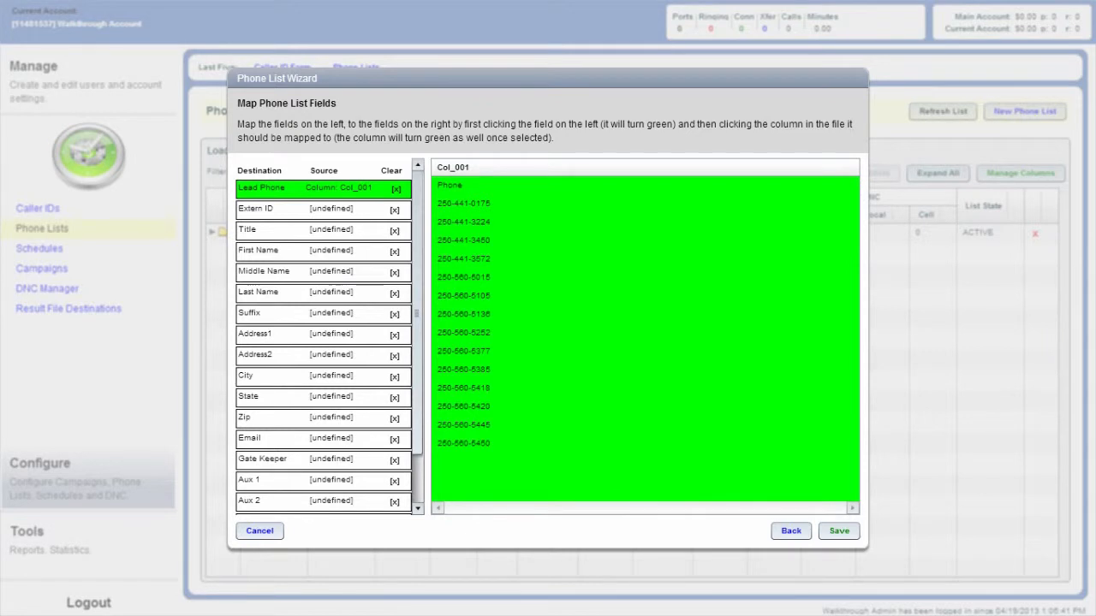
click(295, 209)
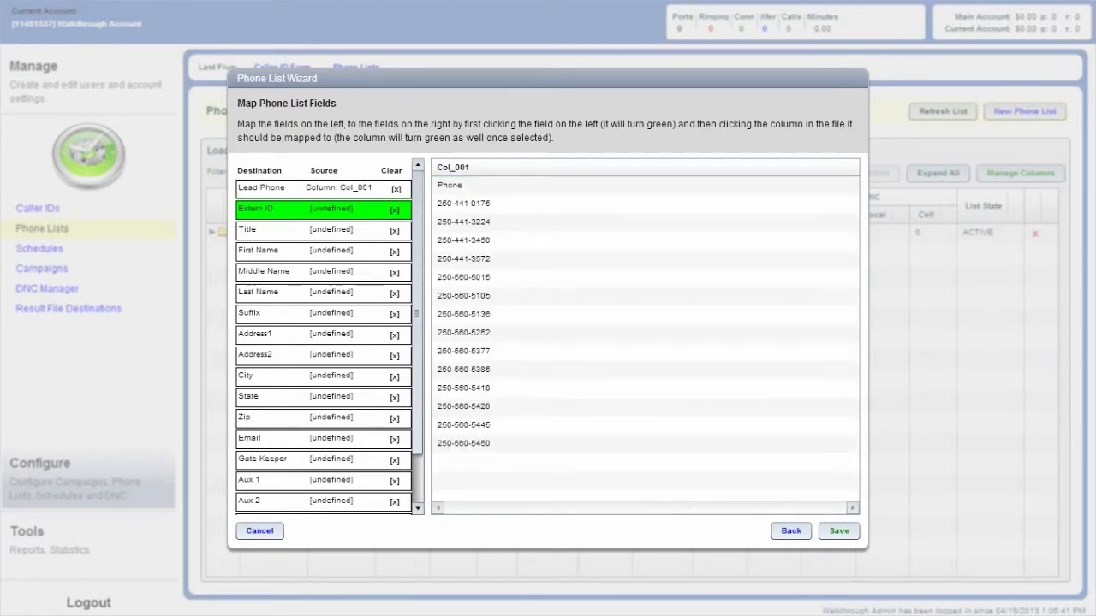
click(462, 168)
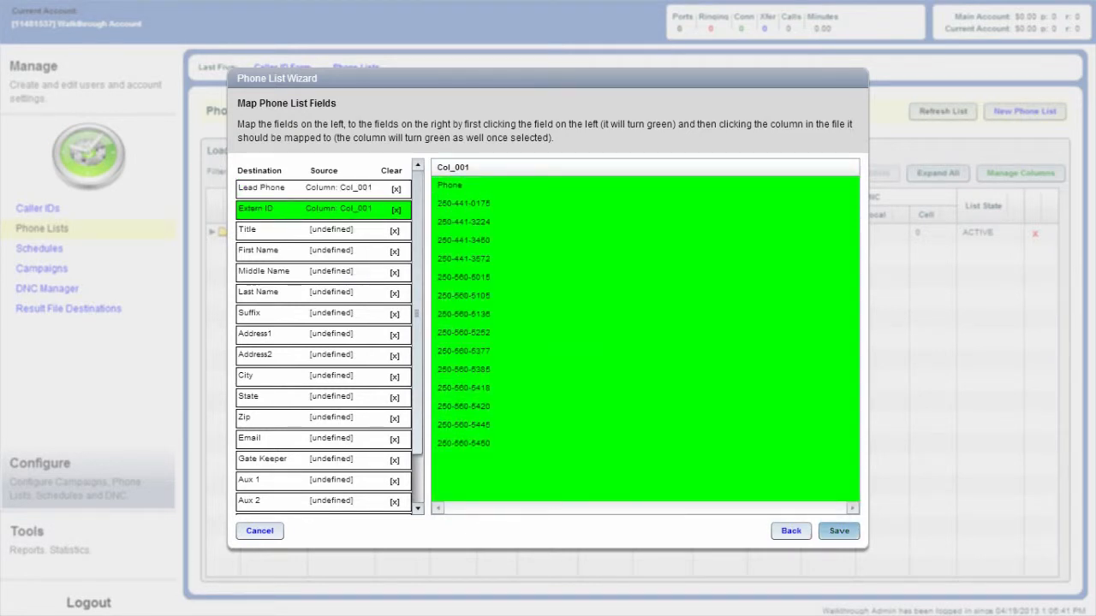
click(839, 531)
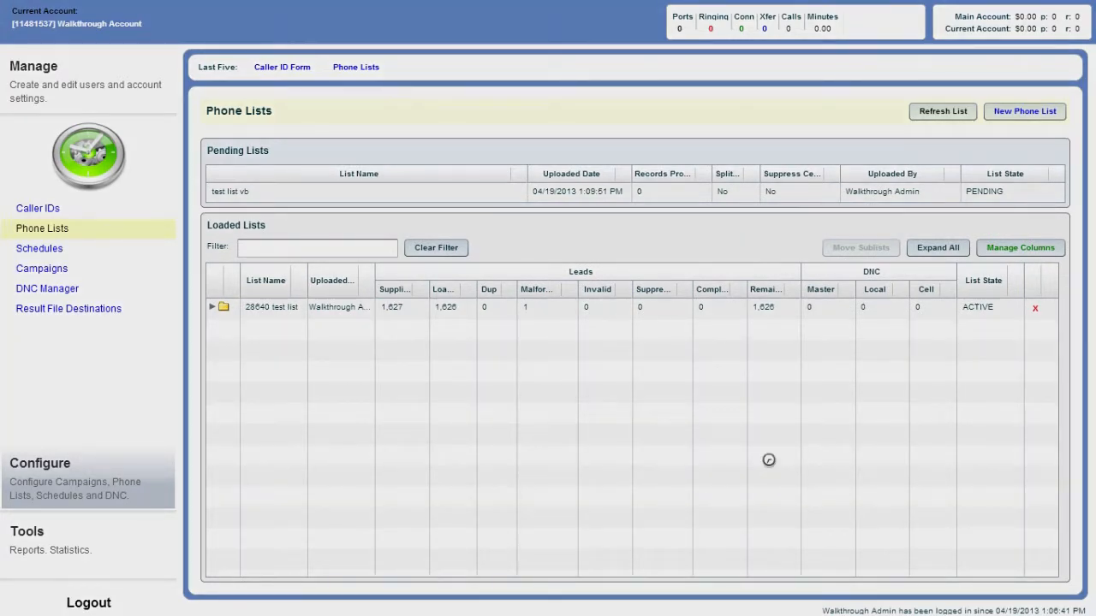
click(942, 112)
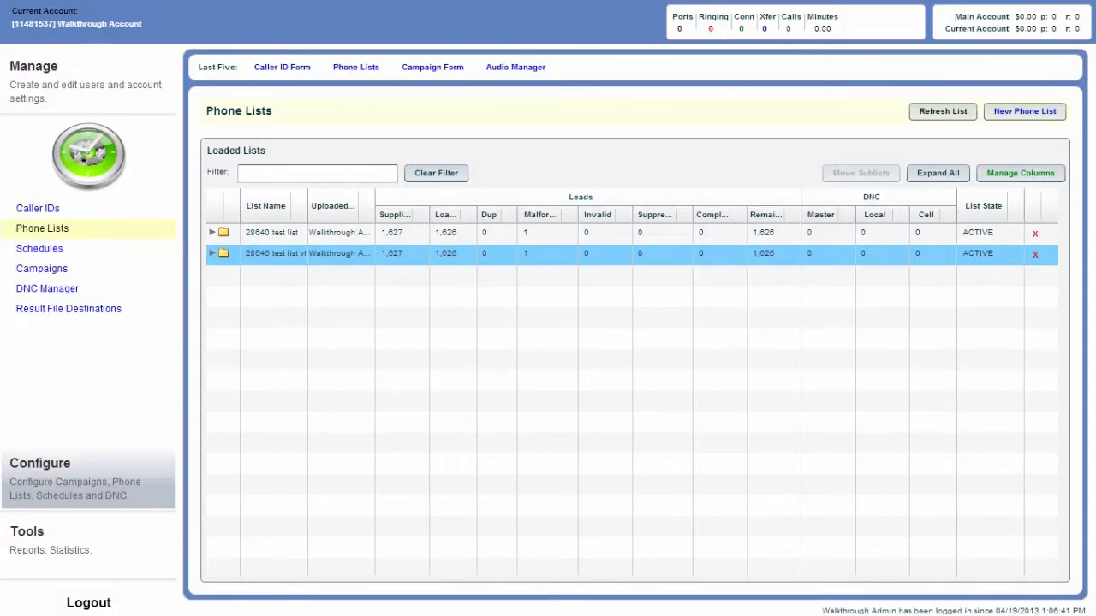
Start a new campaign and name it TESTVB
click(42, 269)
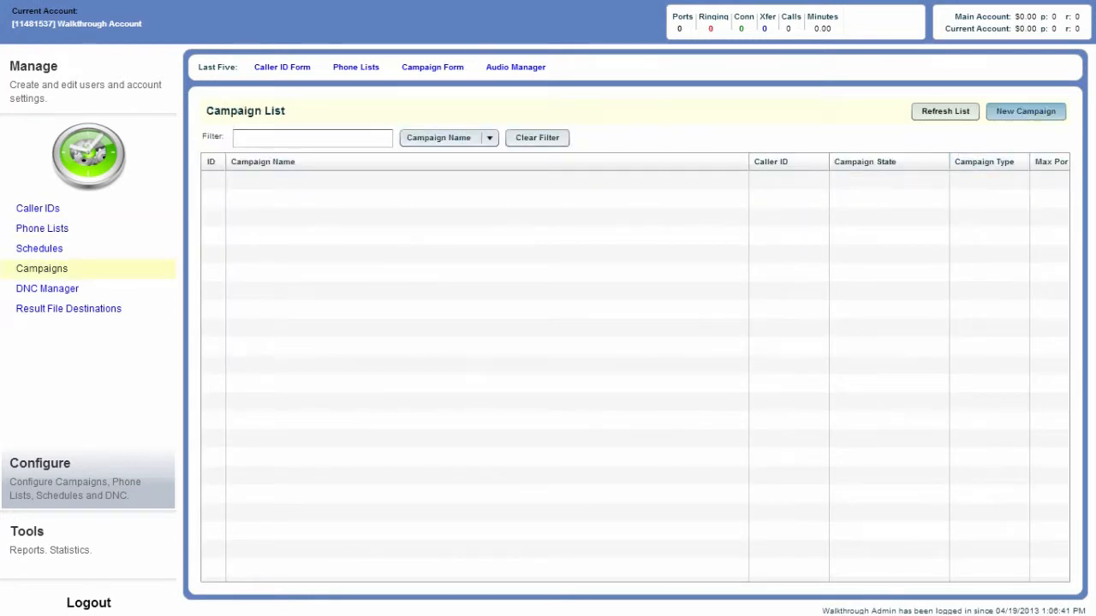
click(1025, 112)
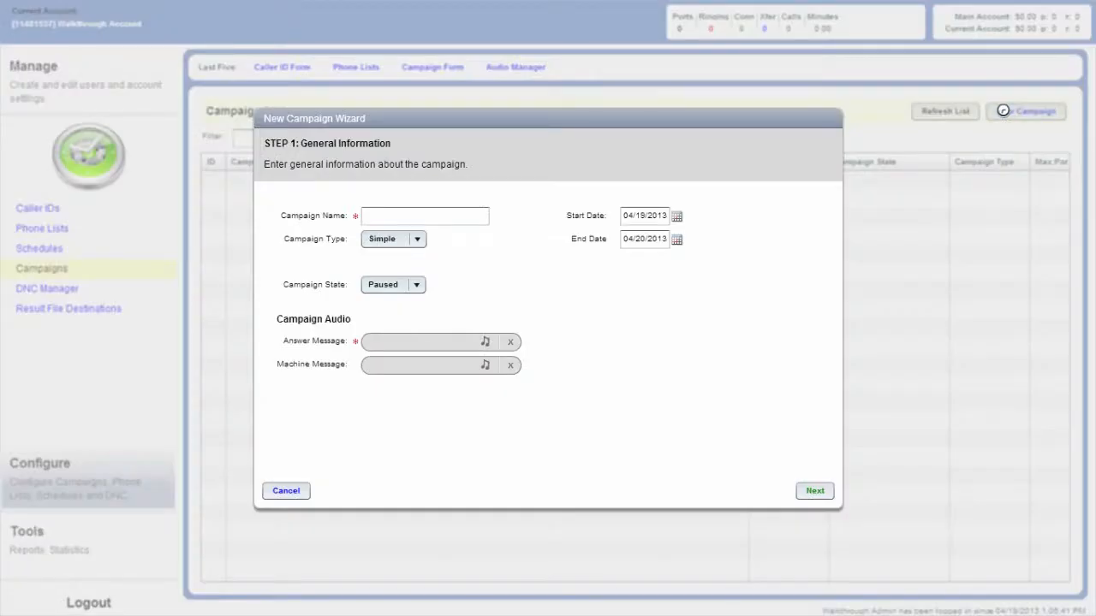
text(TESTVB)
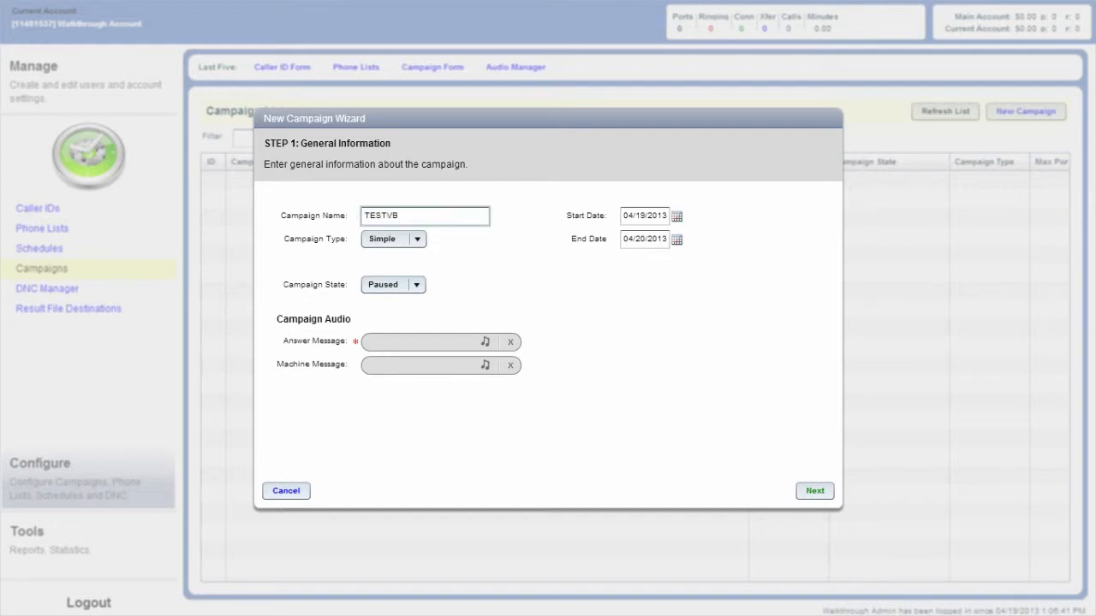
Upload the TestVB WAV file to the account audio from the Answer Message audio browser and refresh the audio list
click(484, 341)
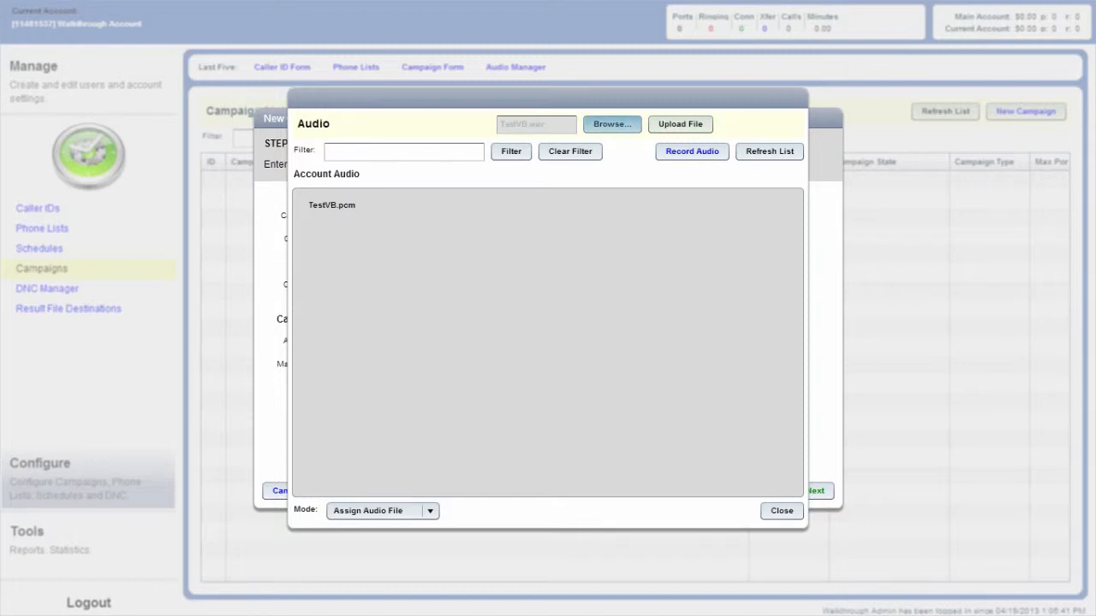
click(612, 125)
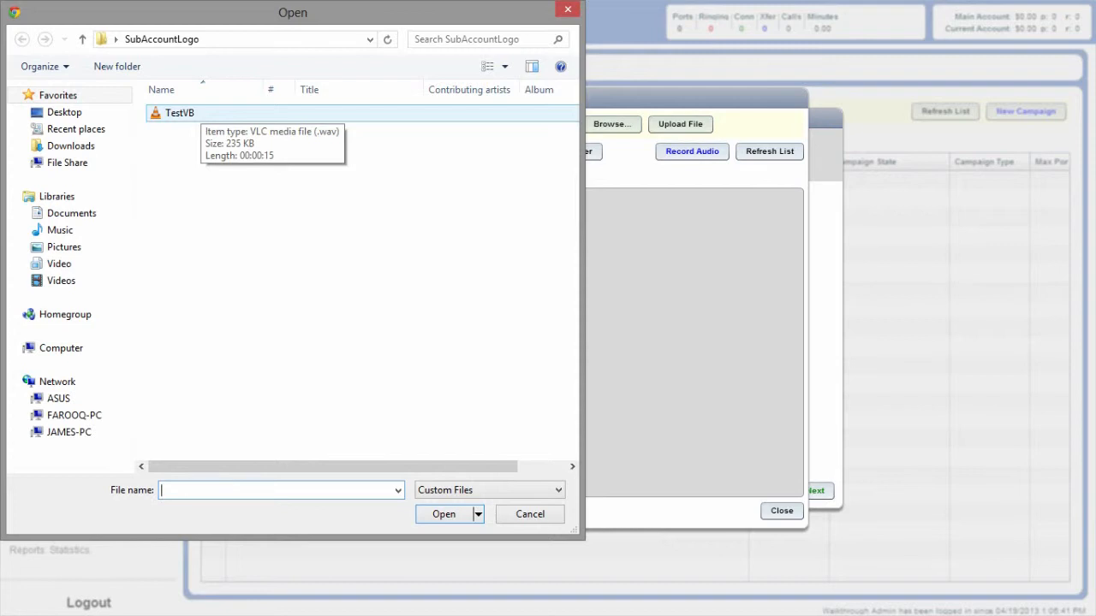
double_click(180, 113)
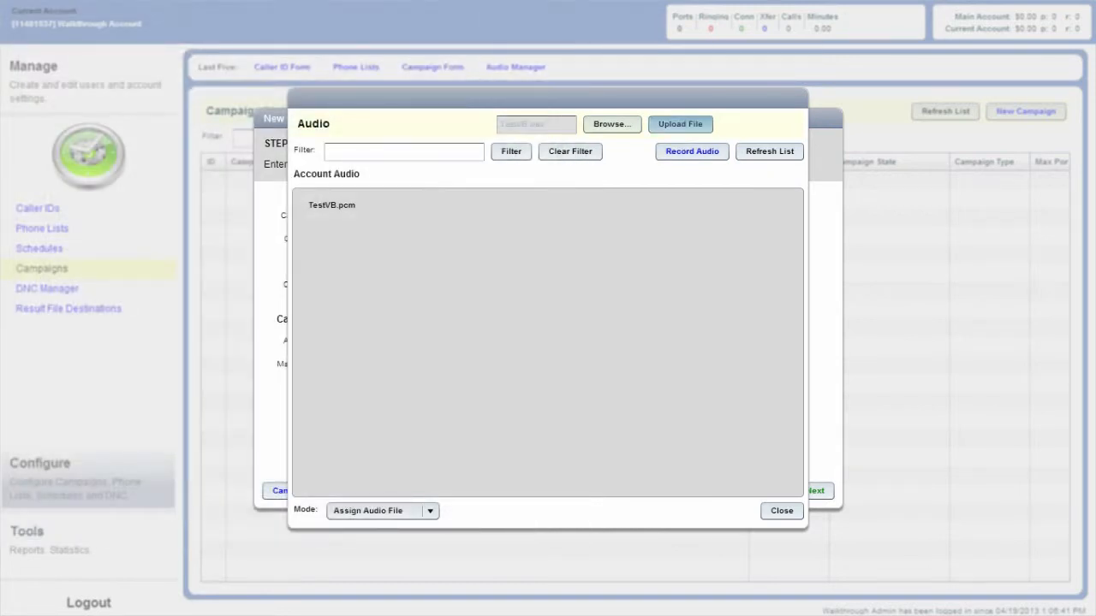
click(686, 125)
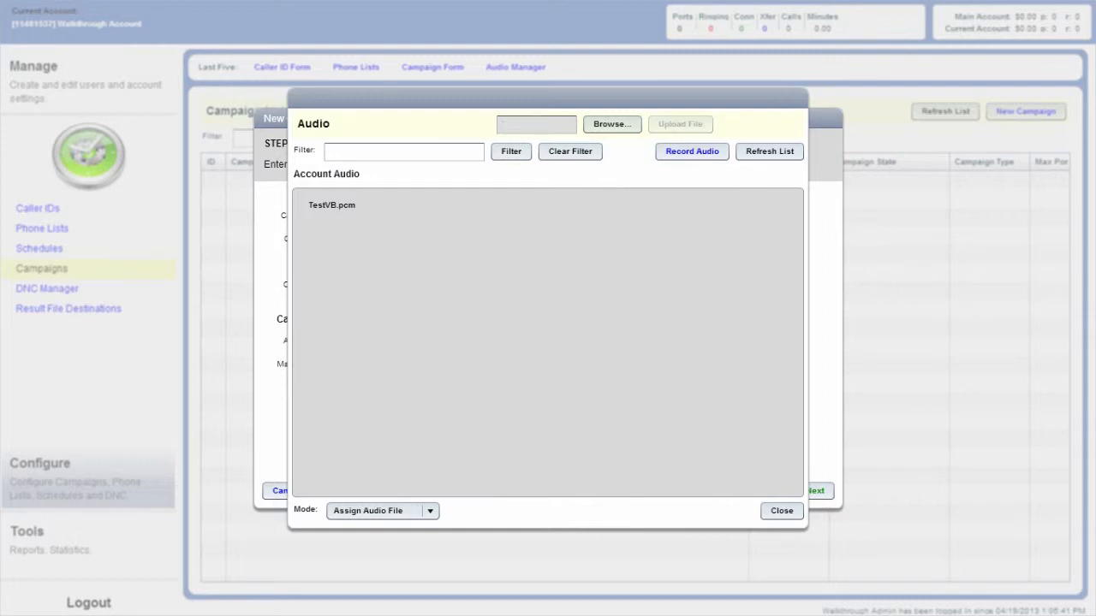
click(755, 155)
Assign TestVB.pcm as both the answer message and the machine message of the campaign
click(331, 206)
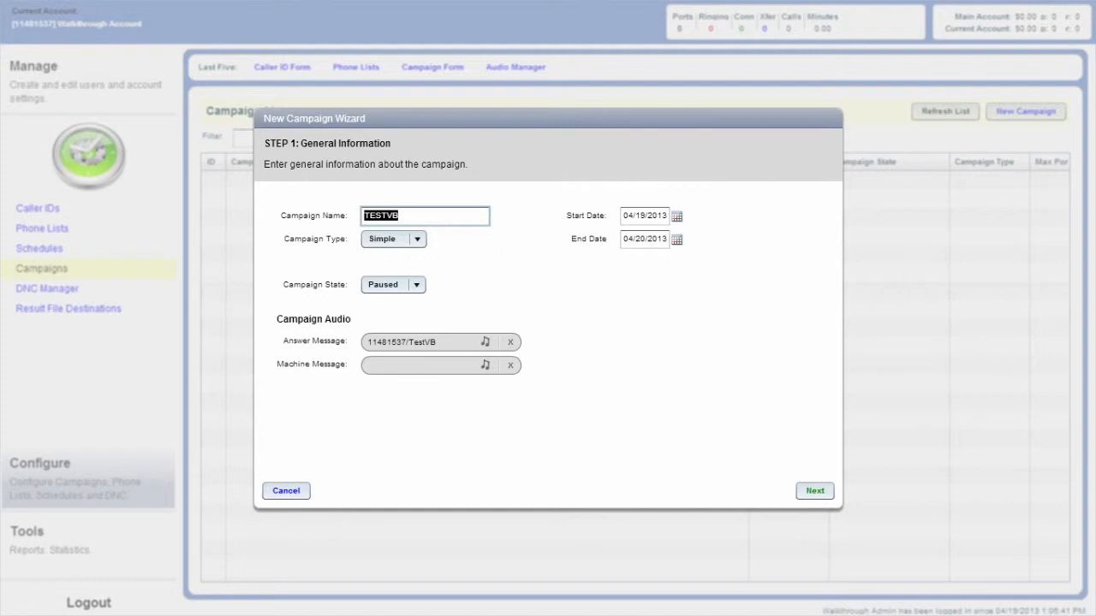
click(486, 364)
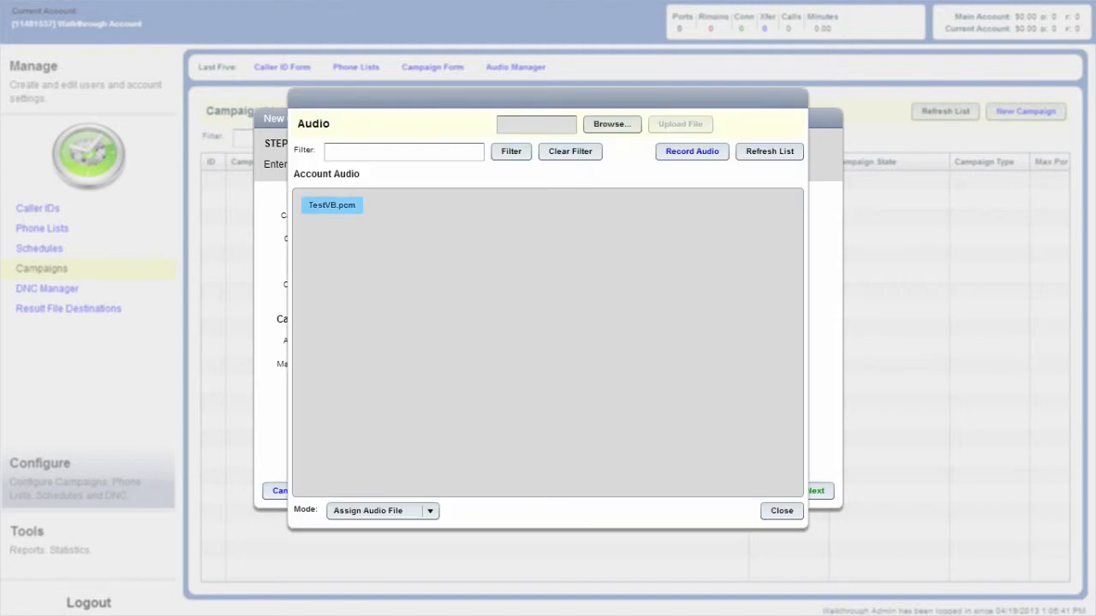
click(332, 206)
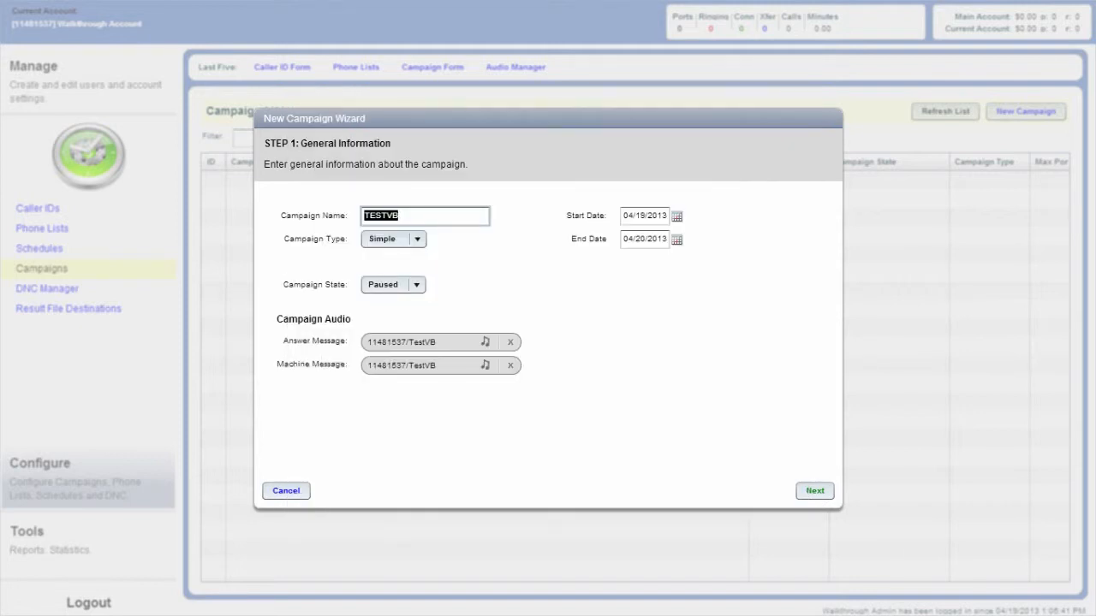
Request a call-in recording for a new audio file named TESTVB from the Answer Message audio browser
click(485, 342)
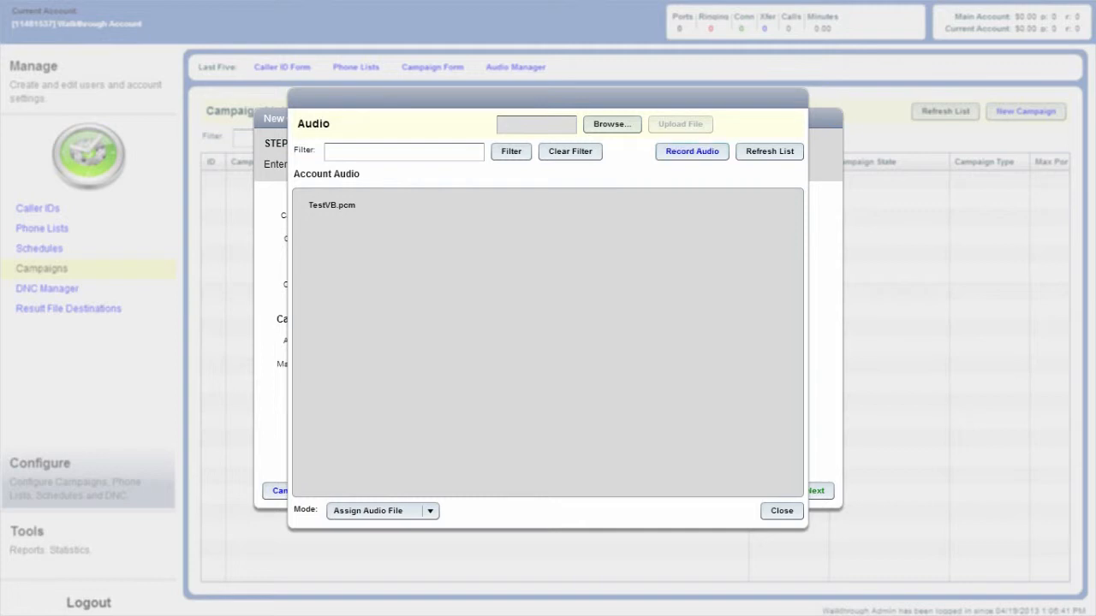
click(692, 150)
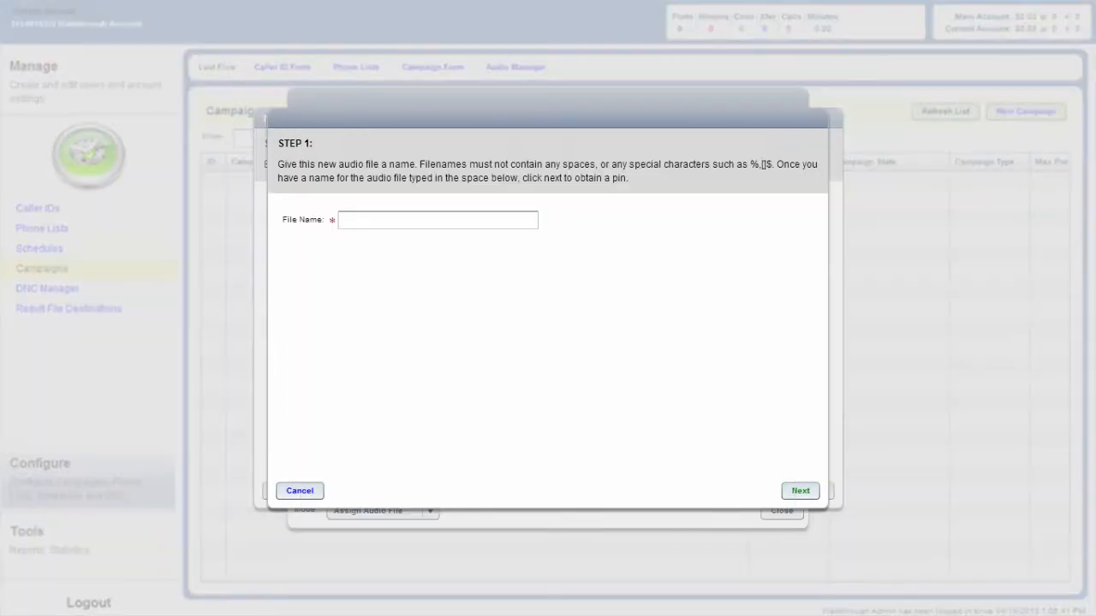
click(437, 220)
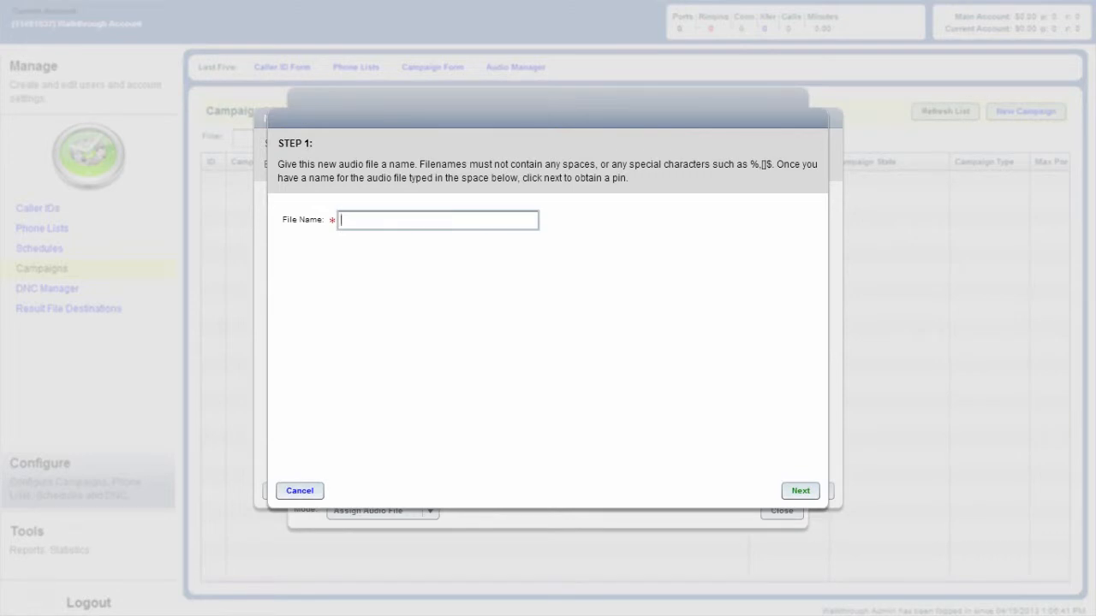
text(TESTVM)
key(BackSpace)
key(BackSpace)
key(BackSpace)
key(BackSpace)
key(BackSpace)
key(BackSpace)
text(TESTVB)
click(810, 490)
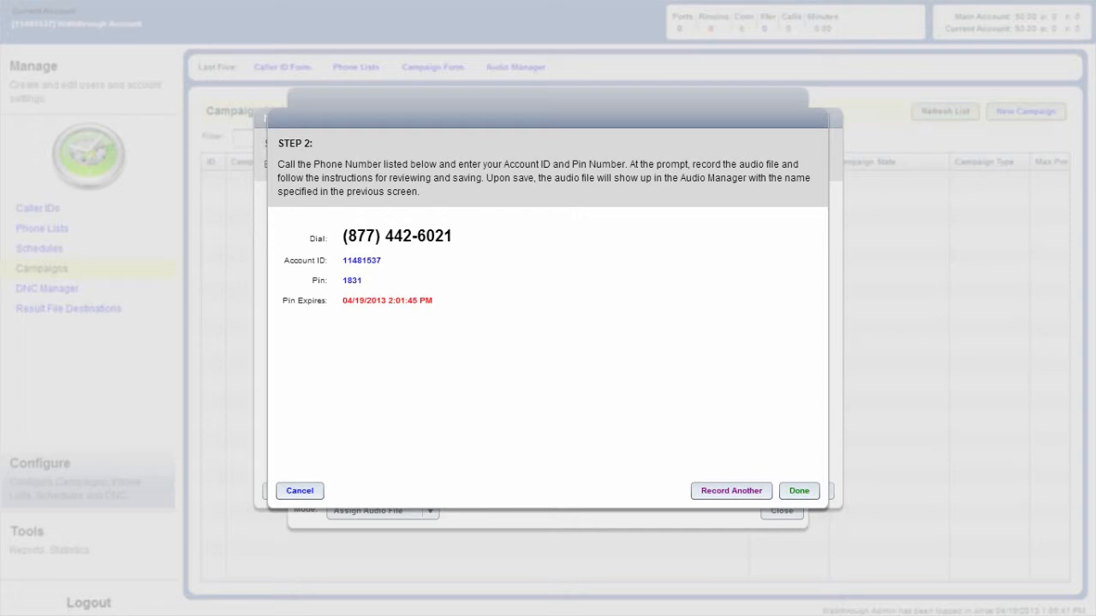
Finish the recording request and assign TestVB.pcm from the refreshed audio list as the answer message
click(799, 491)
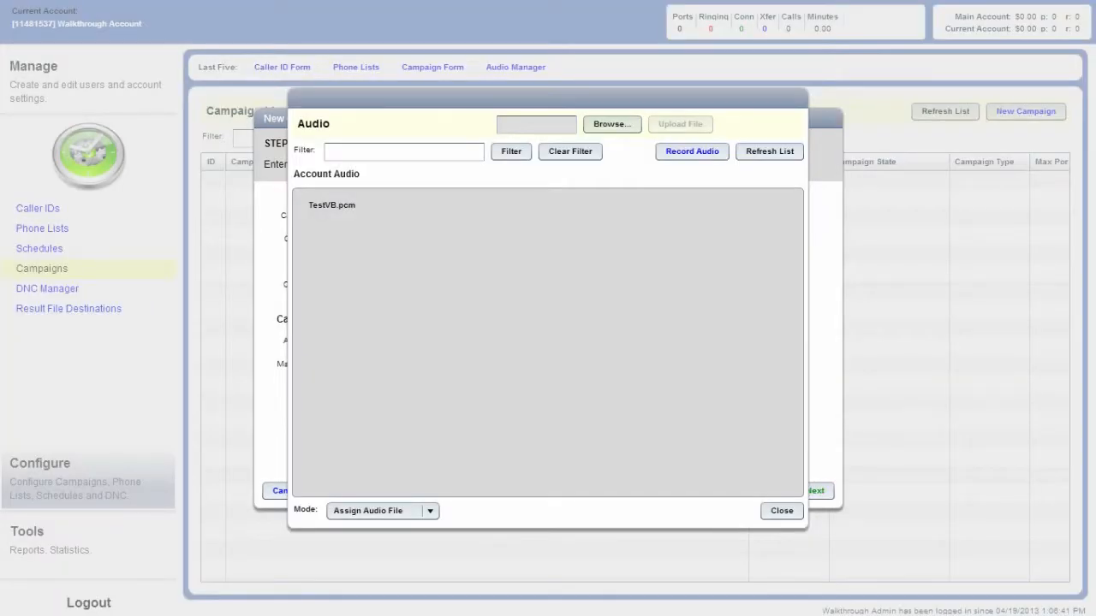
click(768, 152)
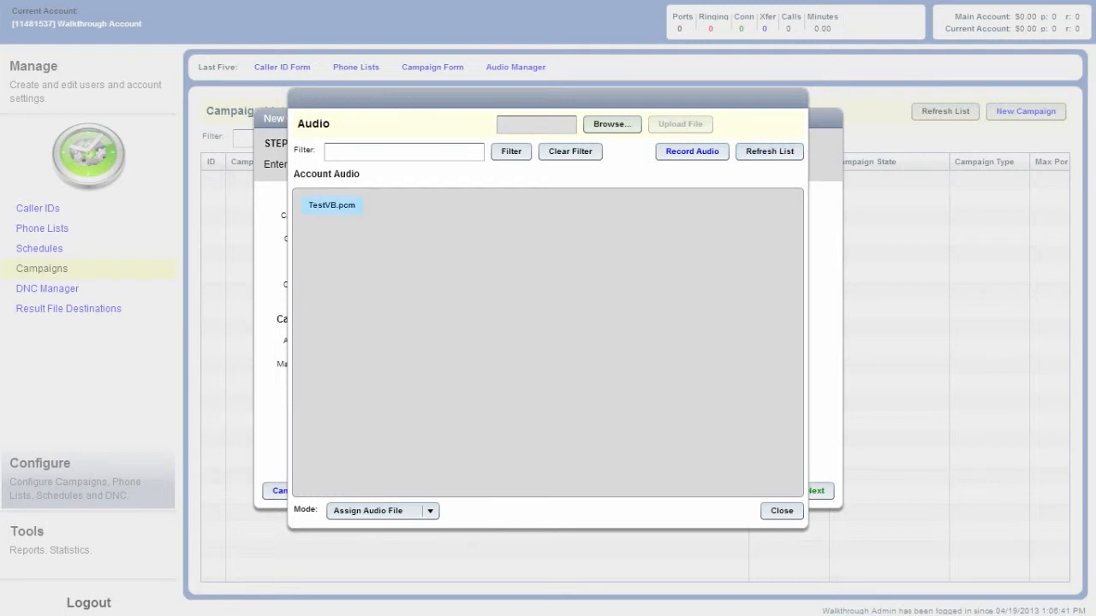
click(332, 206)
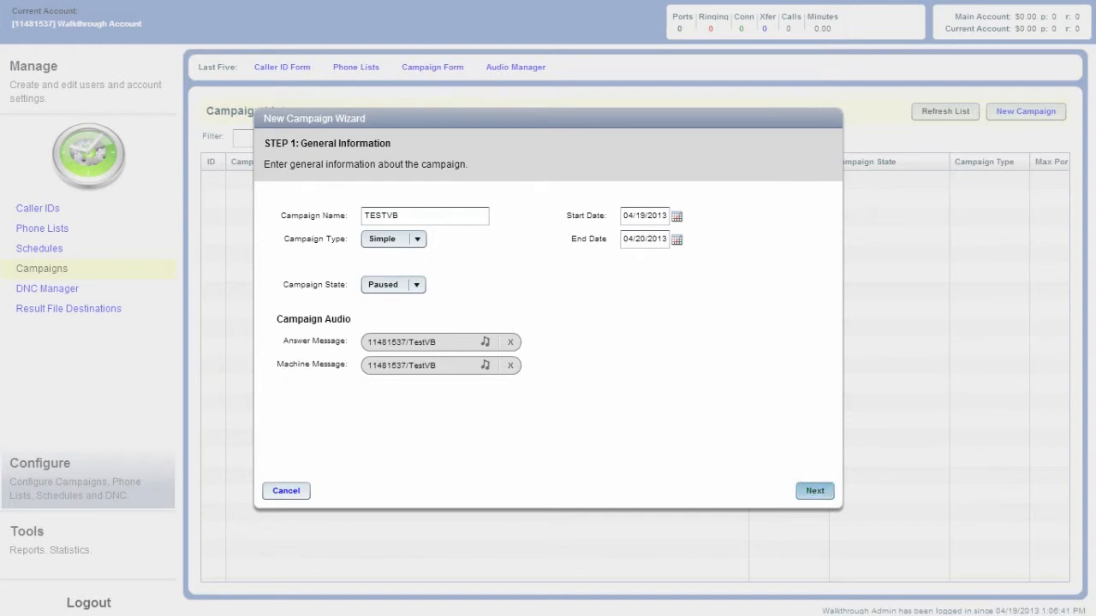
Continue to the campaign settings and select the saved phone number as the caller ID
click(814, 491)
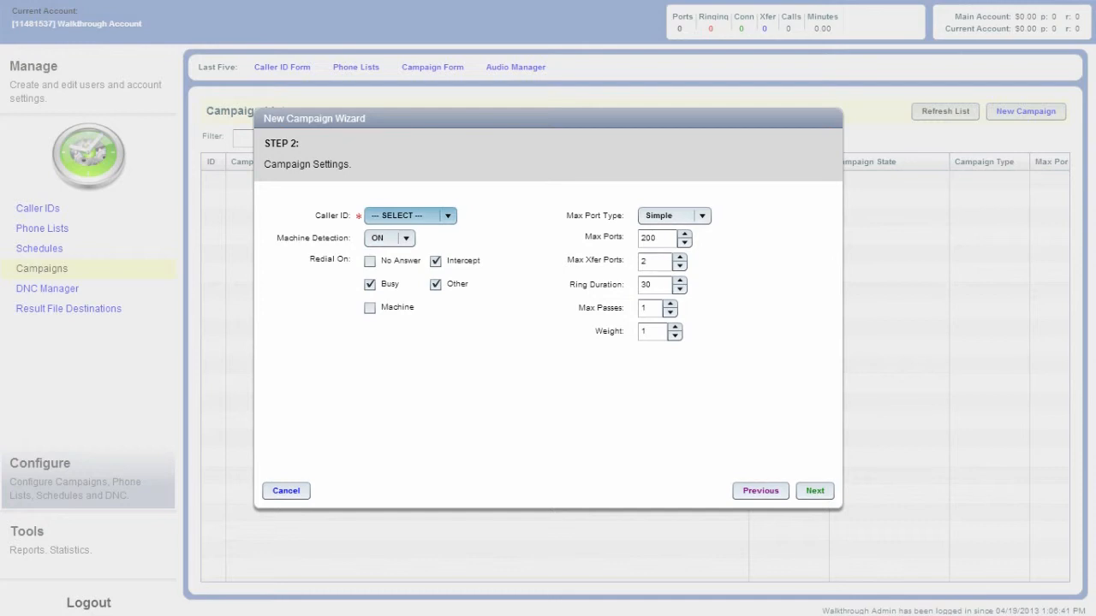
click(411, 216)
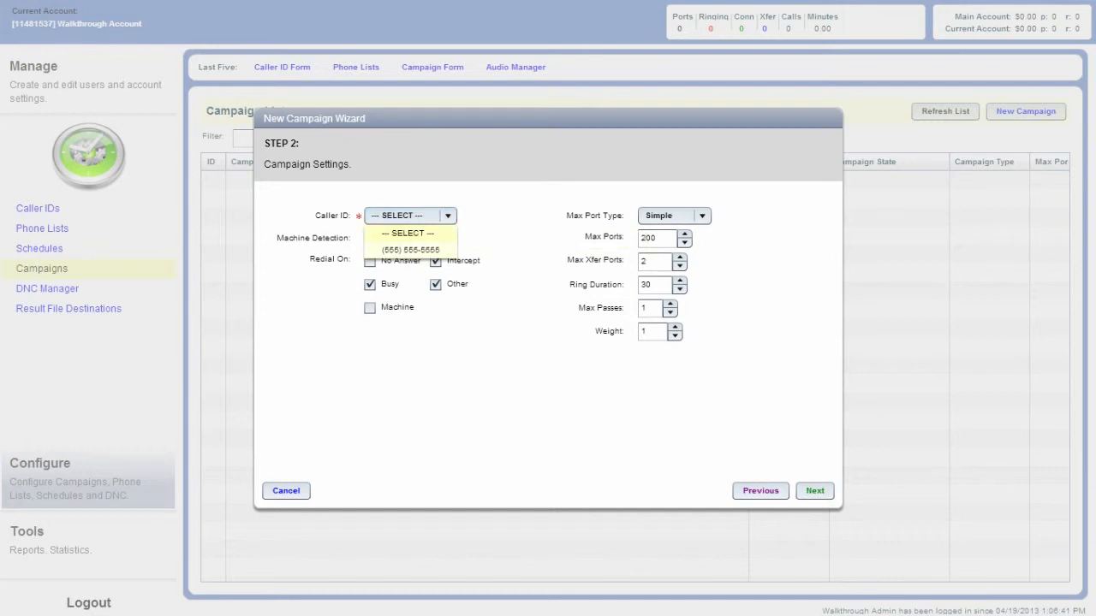
click(411, 250)
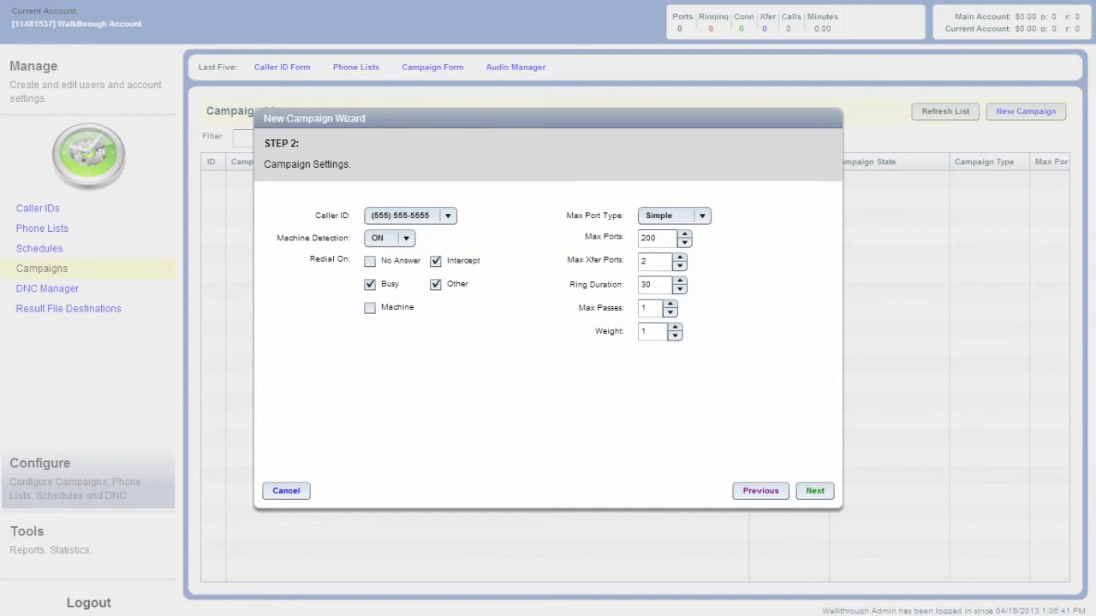
Set the campaign's Max Ports to 200
double_click(649, 239)
text(15)
key(BackSpace)
key(BackSpace)
key(BackSpace)
text(200)
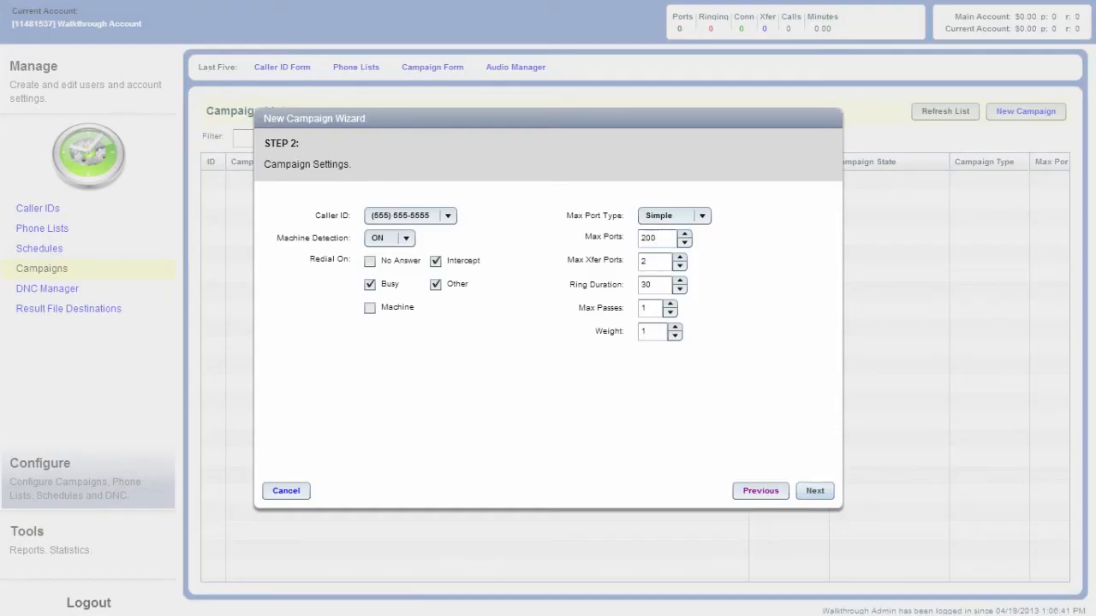
Continue to the custom schedule and set its timezone to Local Time (Relative To Lead)
click(814, 491)
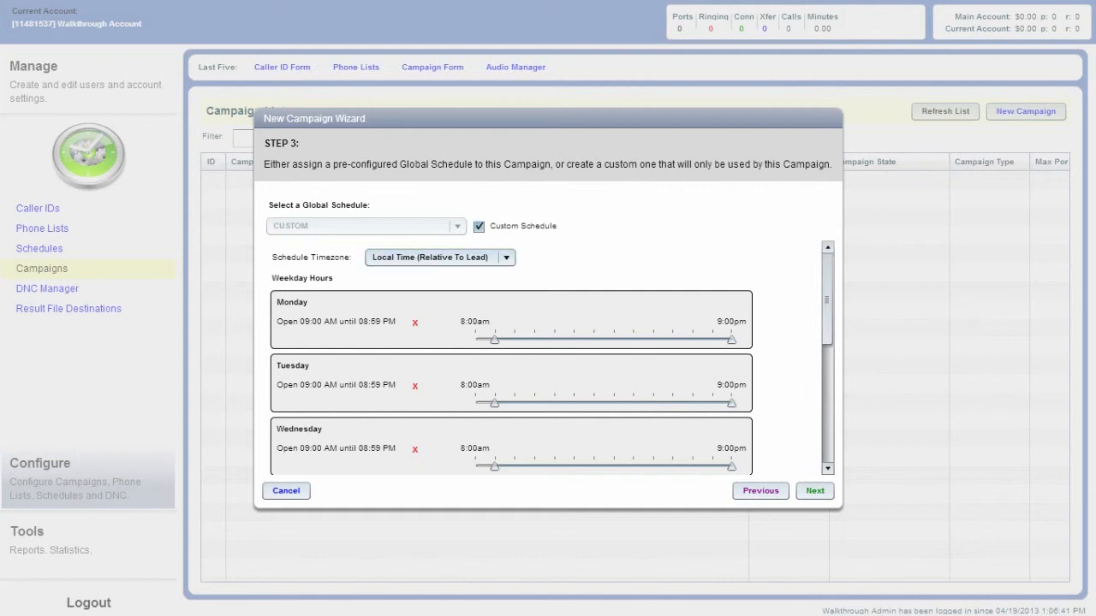
click(506, 258)
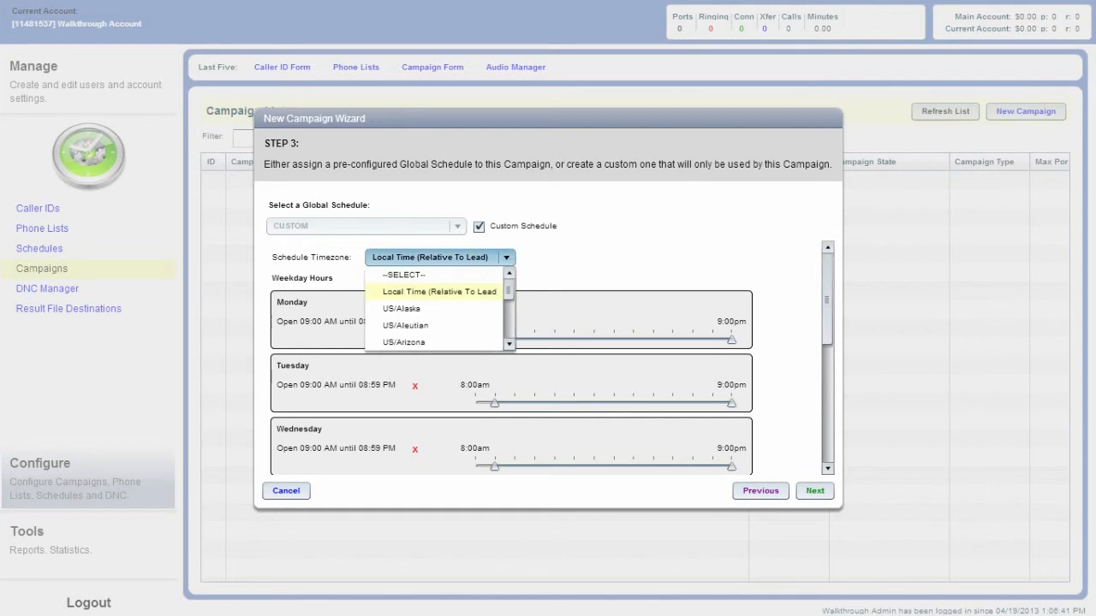
click(445, 291)
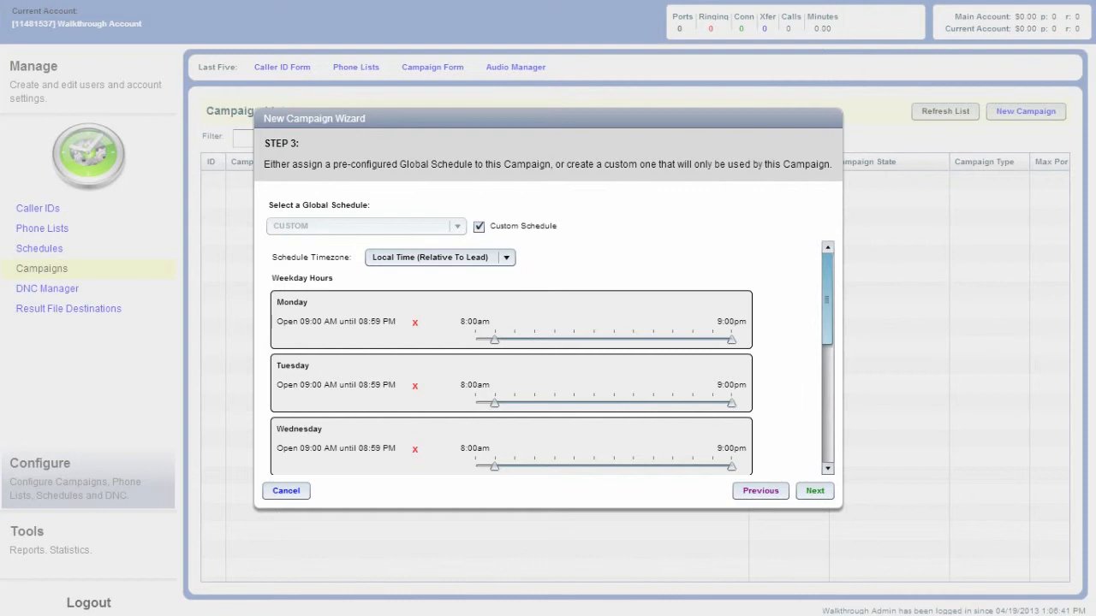
Close Wednesday and Friday in the custom schedule and set Thursday's hours to 11:45 AM until 05:45 PM
scroll(552, 359, down, 3)
click(415, 422)
drag(494, 377, 549, 377)
drag(731, 376, 667, 377)
click(414, 296)
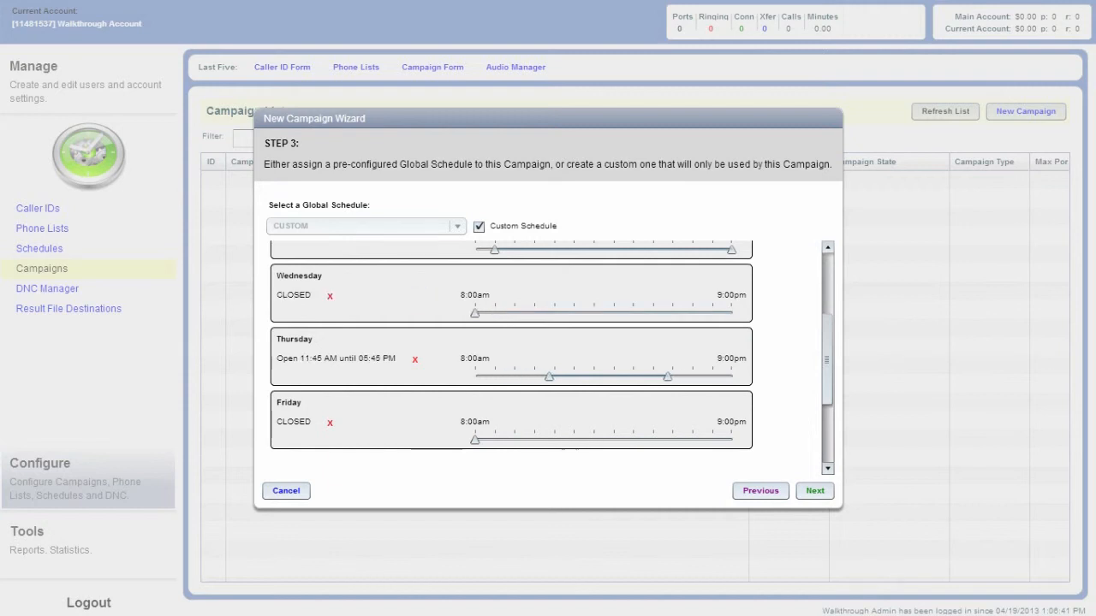
Close Tuesday in the custom schedule and move Monday's opening time to late morning
scroll(414, 317, up, 2)
click(414, 317)
drag(494, 270, 544, 271)
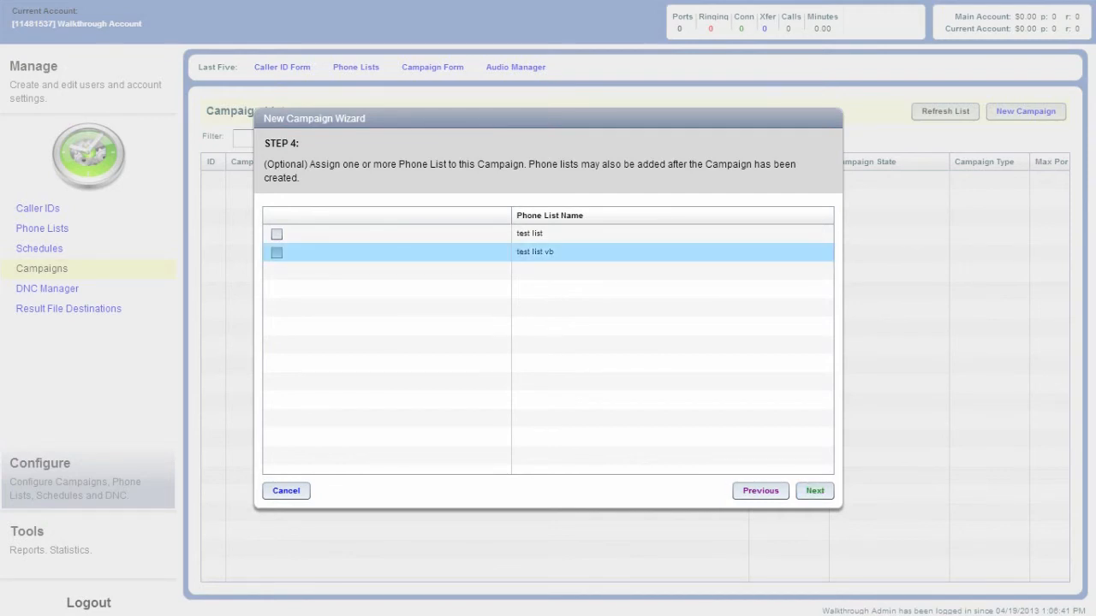
Assign the phone list test list vb to the campaign and save it without an auto results destination
click(277, 252)
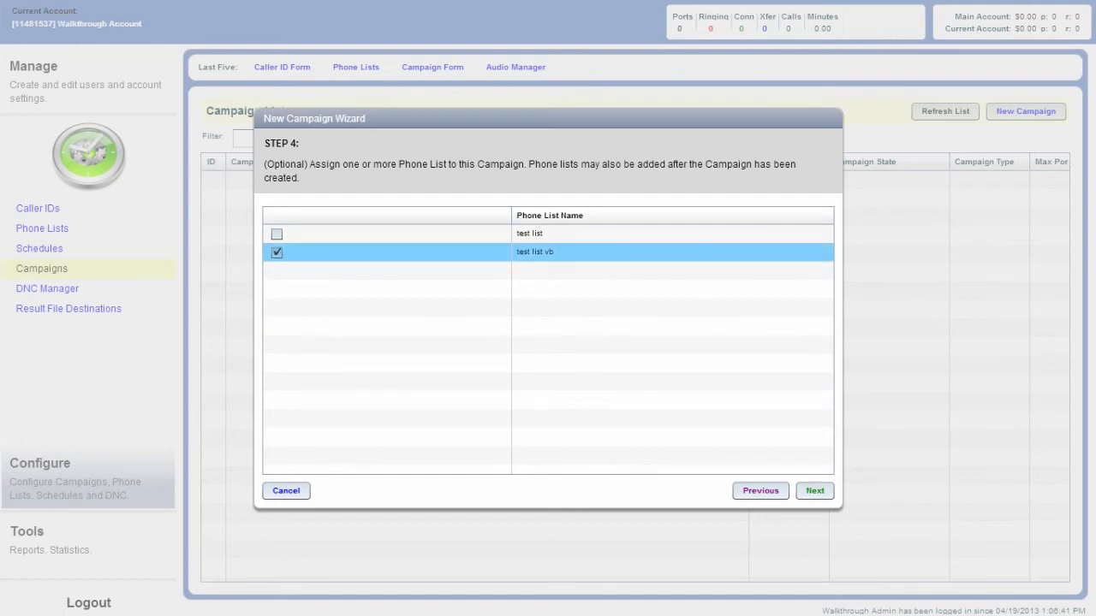
click(815, 490)
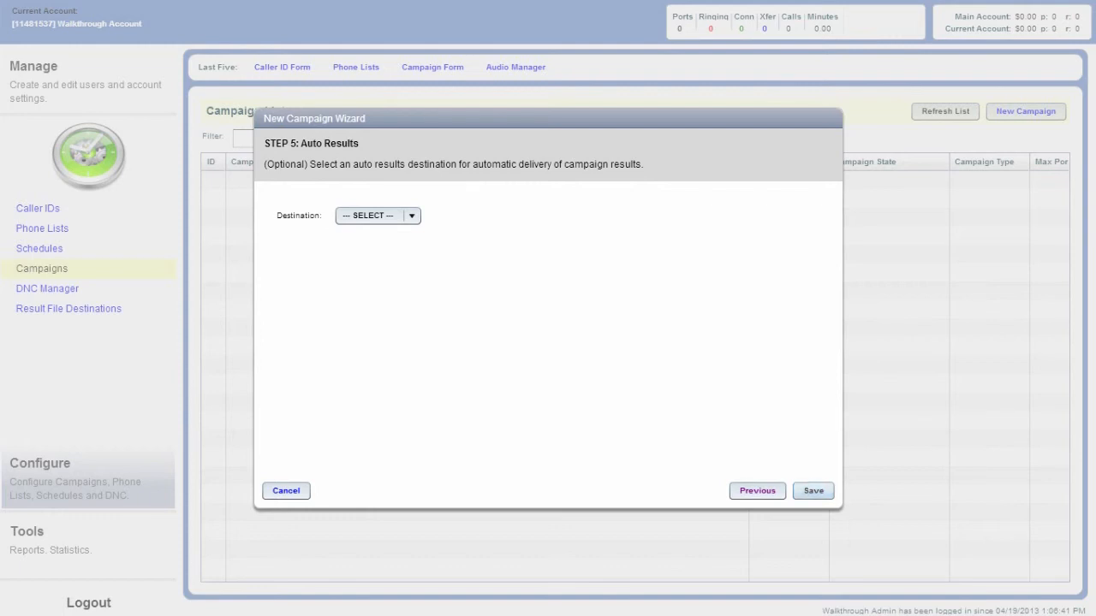
click(814, 491)
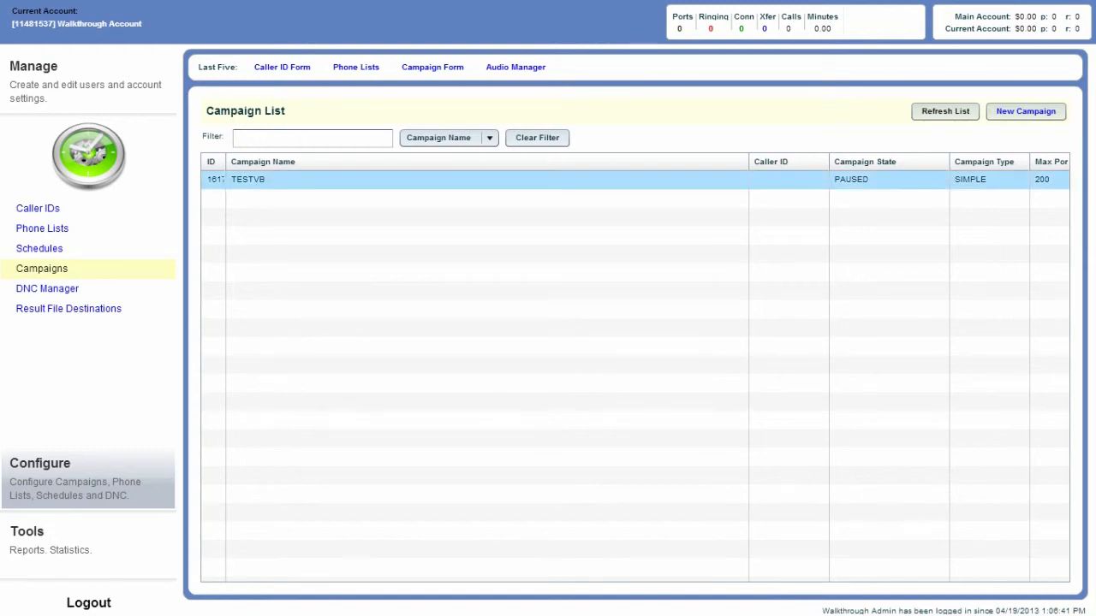
Open the TESTVB campaign's configuration and review its general, audio and additional settings
double_click(267, 180)
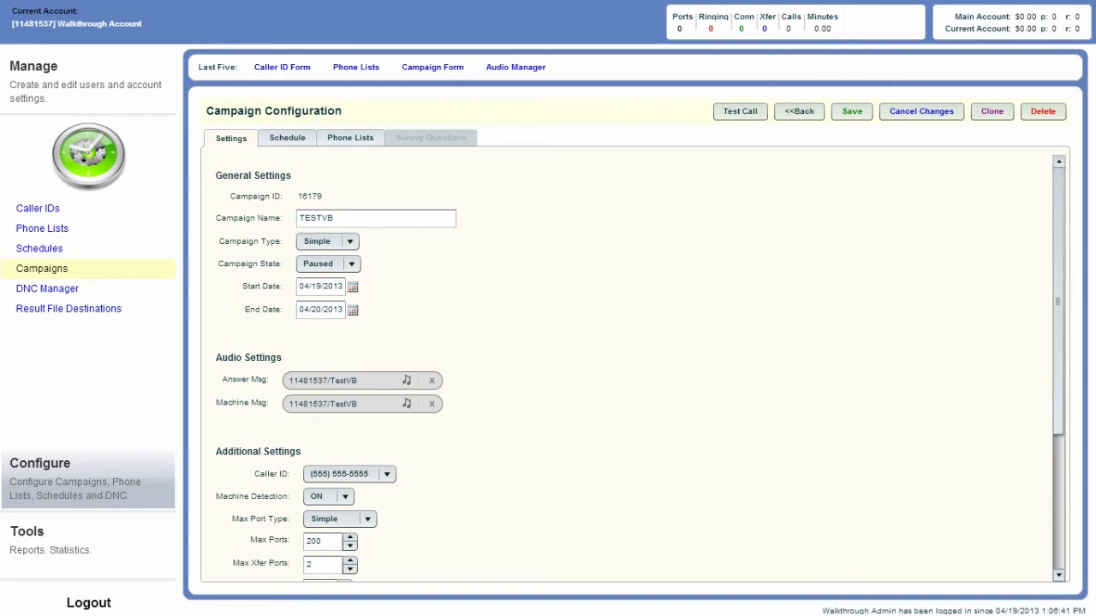
scroll(634, 368, down, 5)
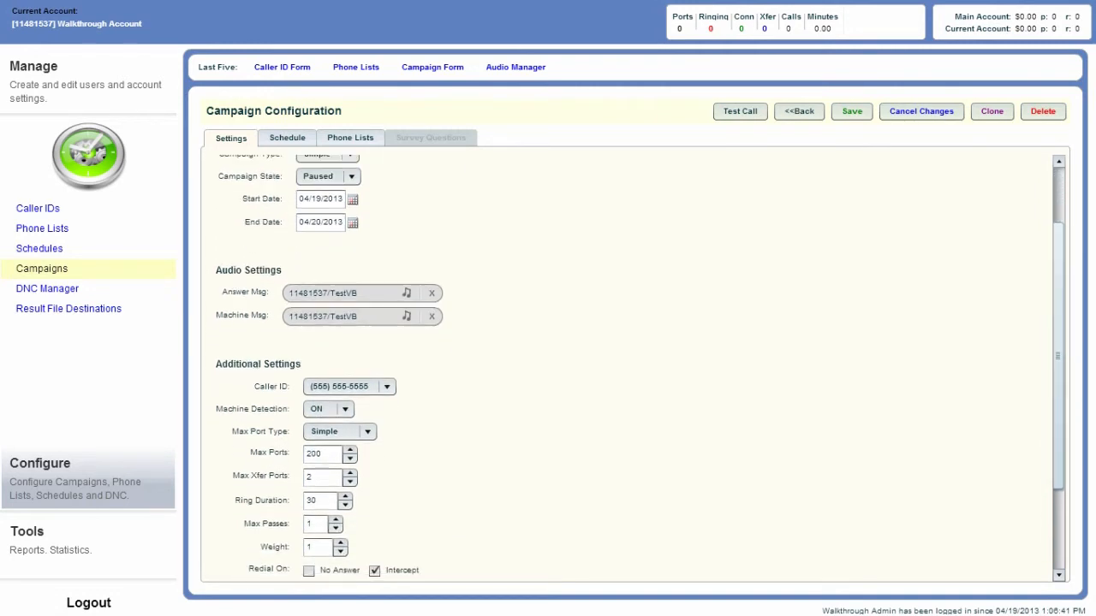
scroll(633, 368, down, 2)
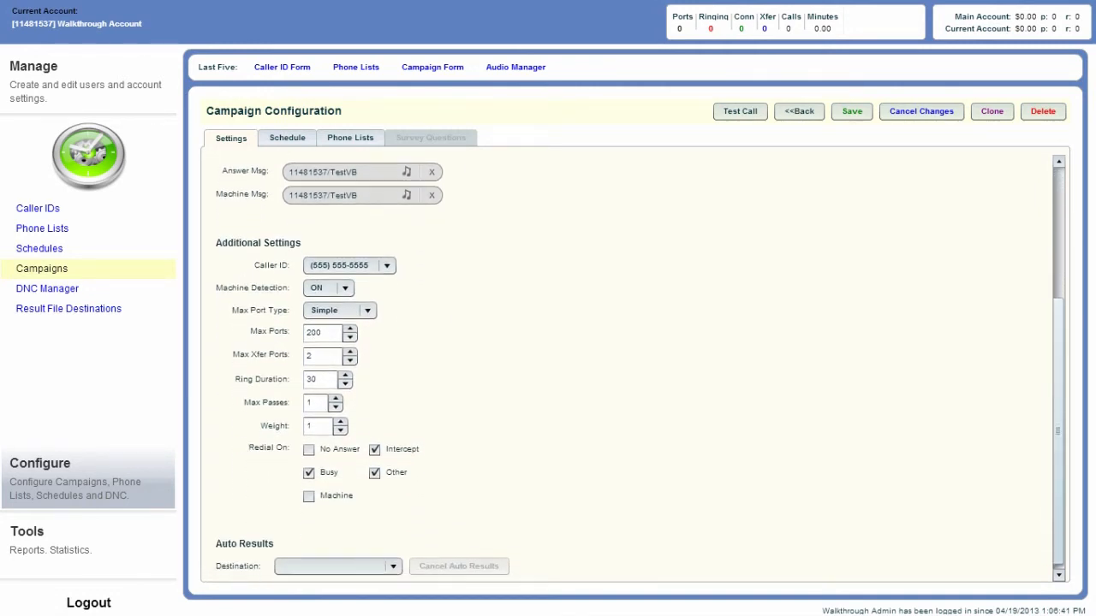
scroll(633, 369, up, 1)
scroll(641, 371, up, 4)
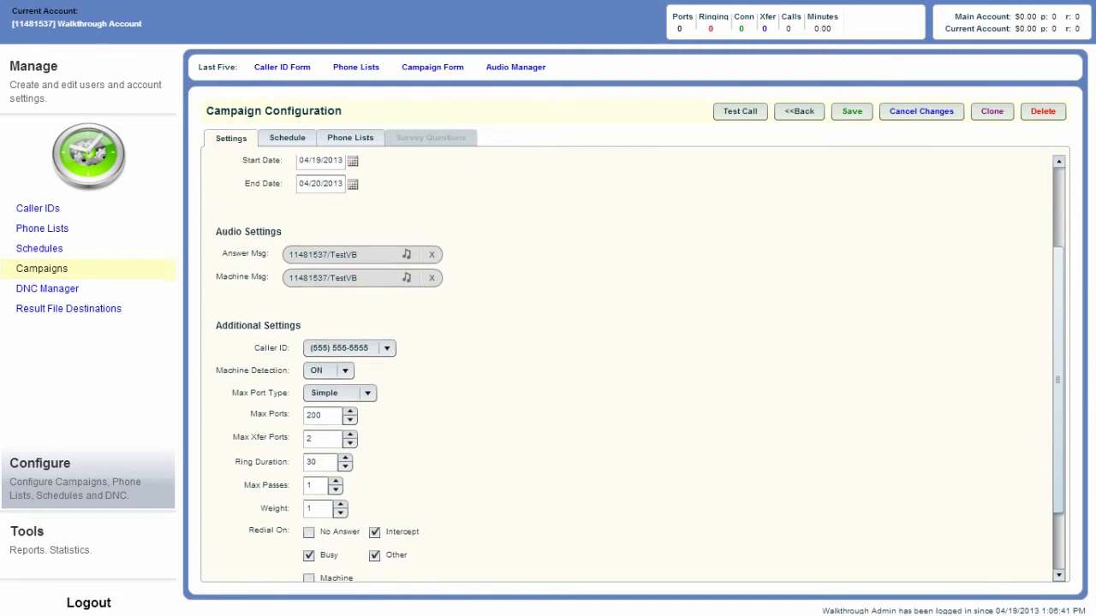
scroll(640, 370, up, 1)
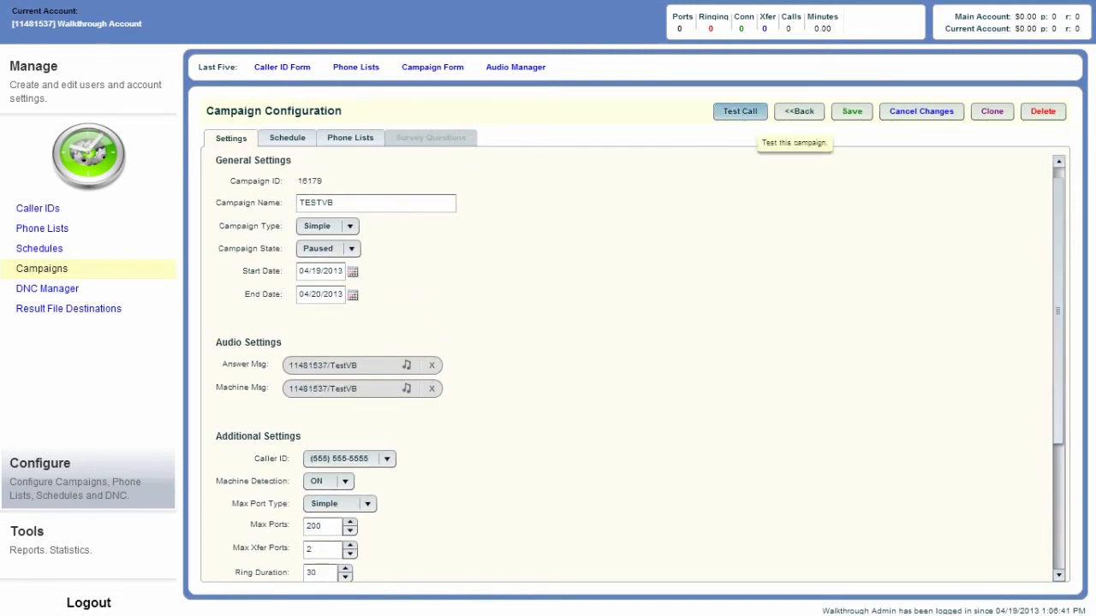
Submit a campaign test call with the telephone number to dial and the Send Result Email option enabled
click(740, 111)
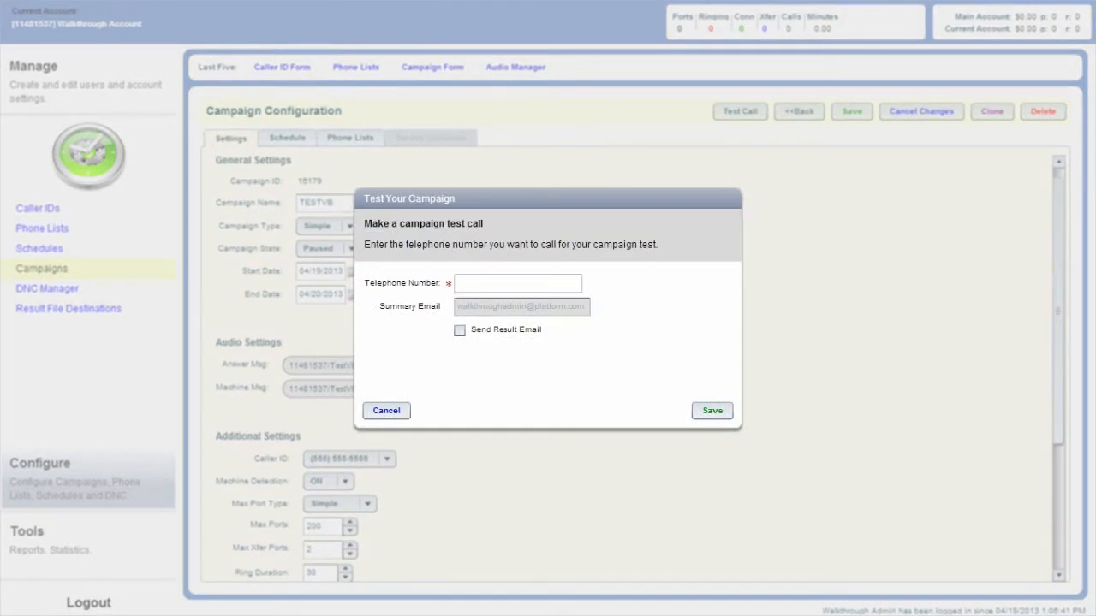
click(518, 284)
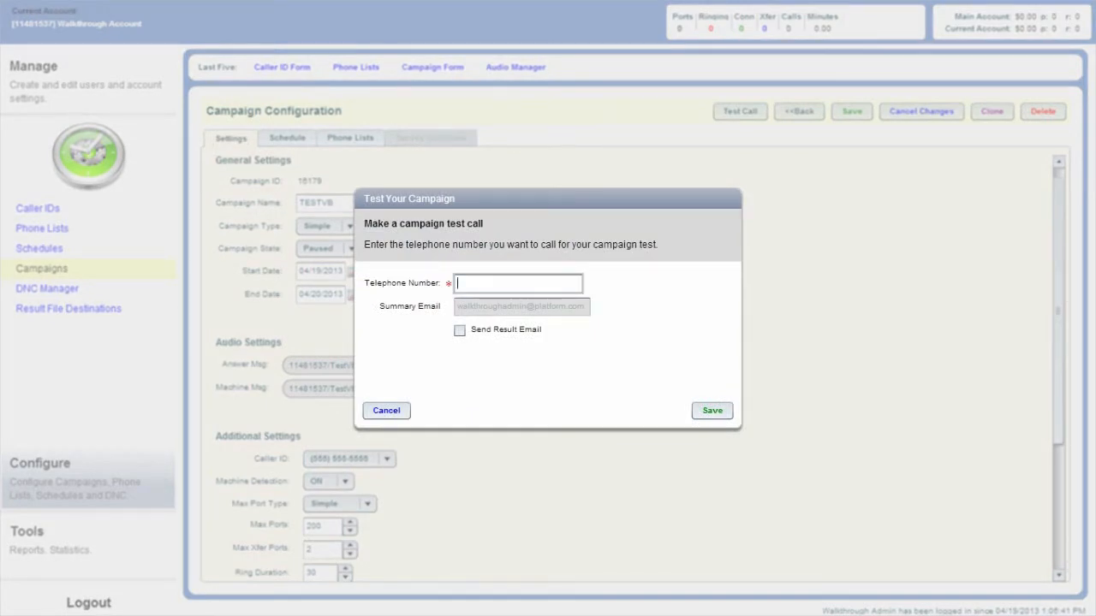
text(9999999999)
click(460, 330)
click(713, 411)
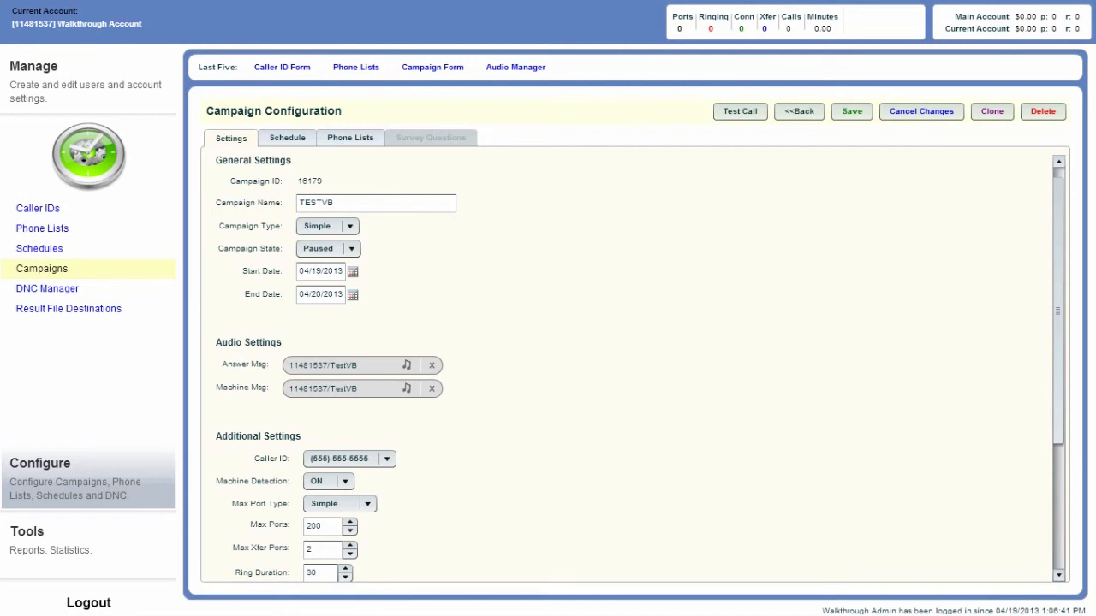
Set Max Ports to 150 in the TESTVB campaign's additional settings
scroll(640, 369, down, 1)
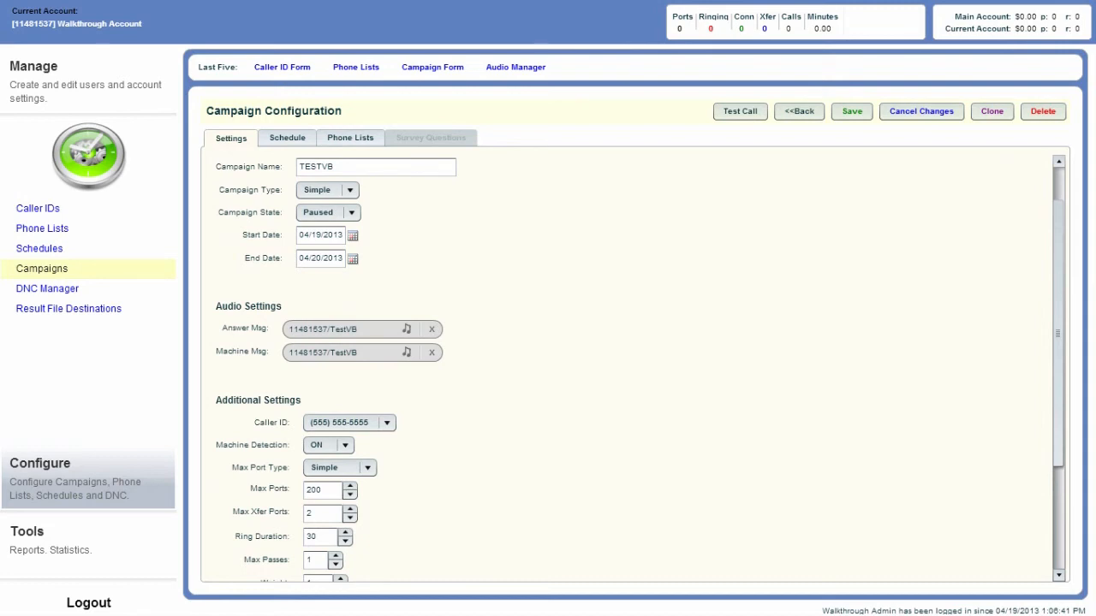
scroll(640, 369, up, 2)
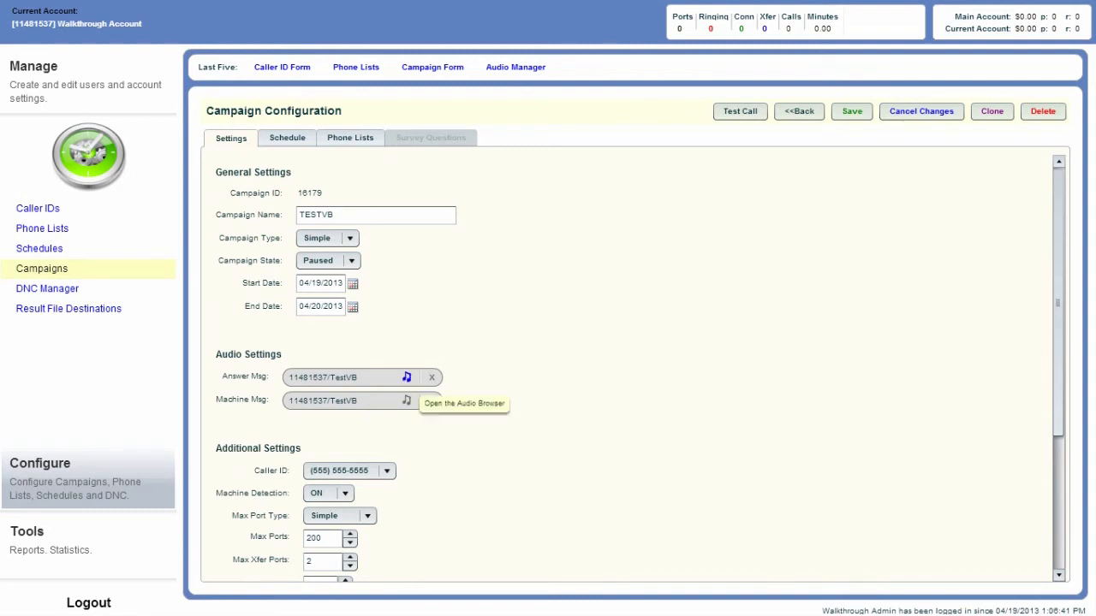
scroll(407, 401, down, 1)
scroll(641, 369, down, 2)
double_click(314, 455)
text(150)
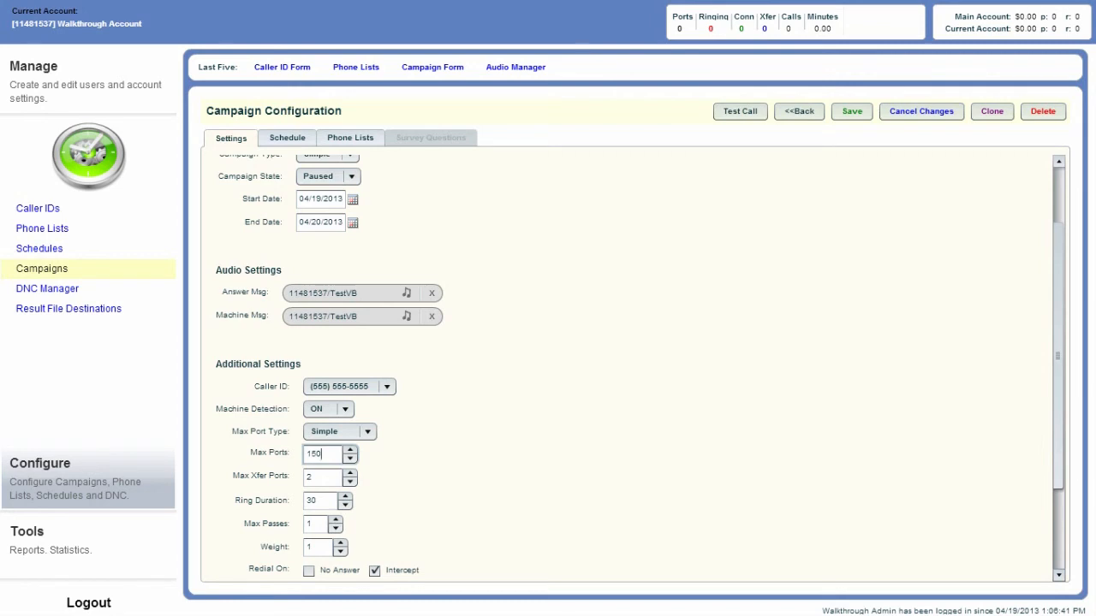
Set the campaign state to Active and save the TESTVB campaign configuration
scroll(629, 368, up, 2)
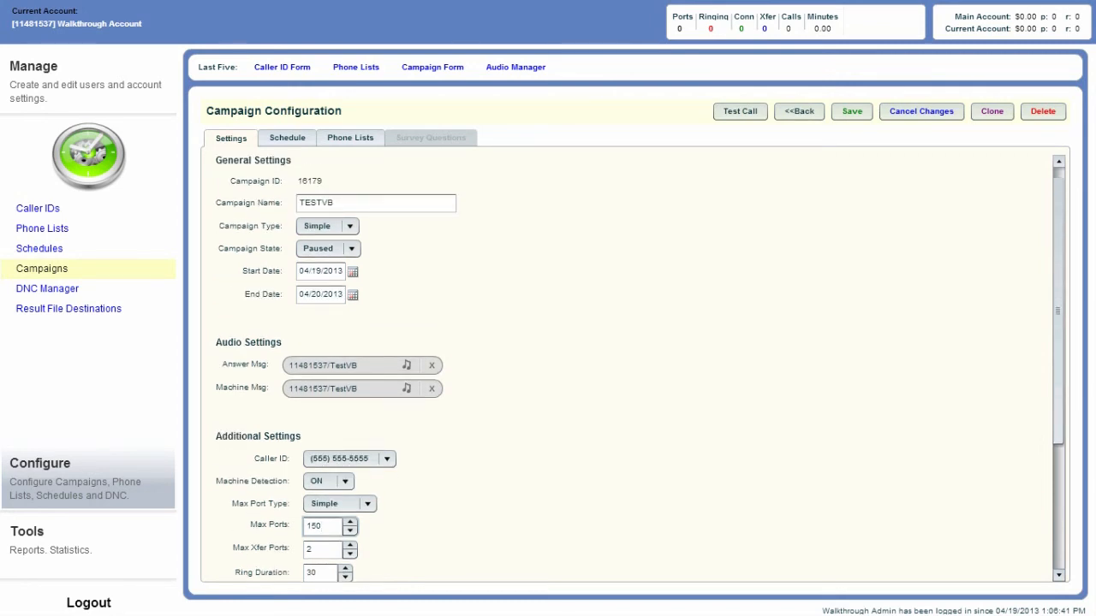
click(327, 264)
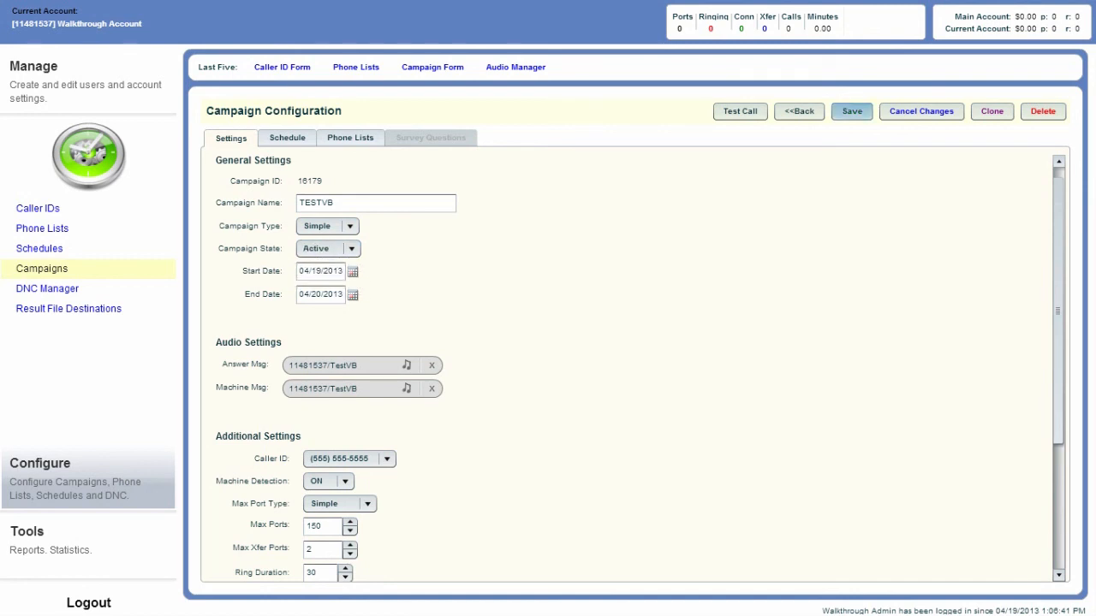
click(852, 111)
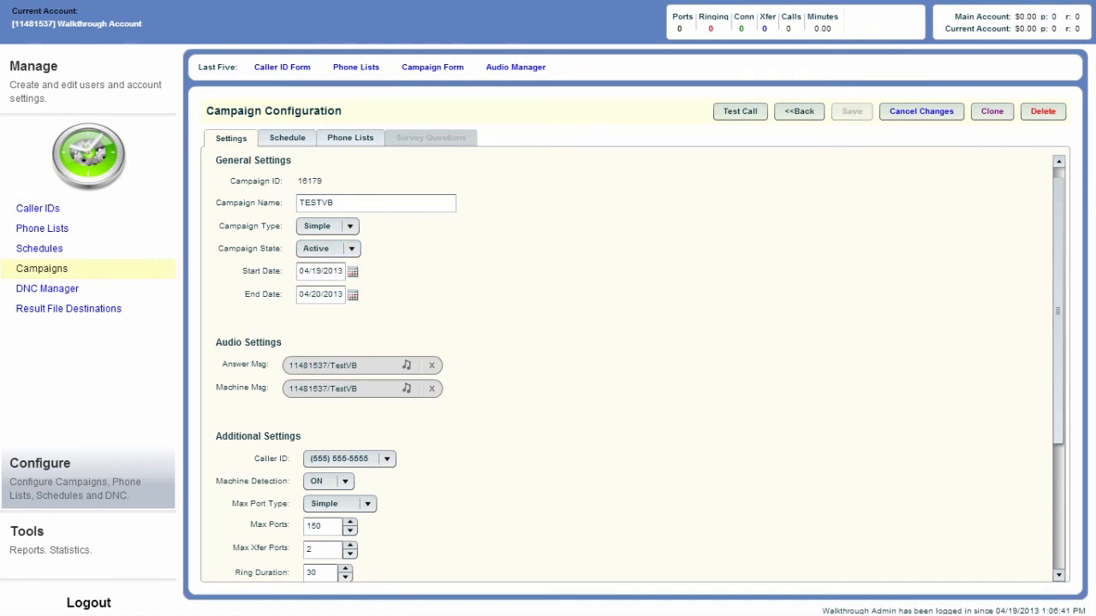